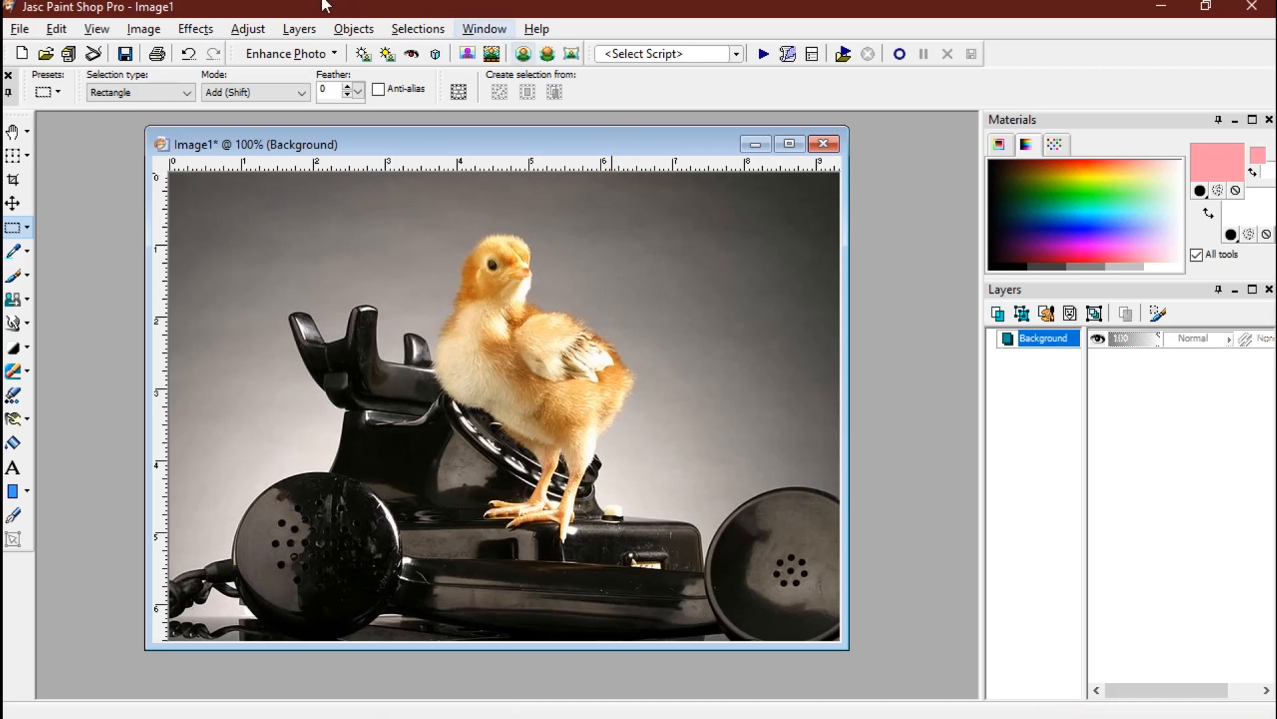
- Duplicate the chick photo and close the original Image1 without saving, keeping the copy to work on
drag(370, 146, 372, 153)
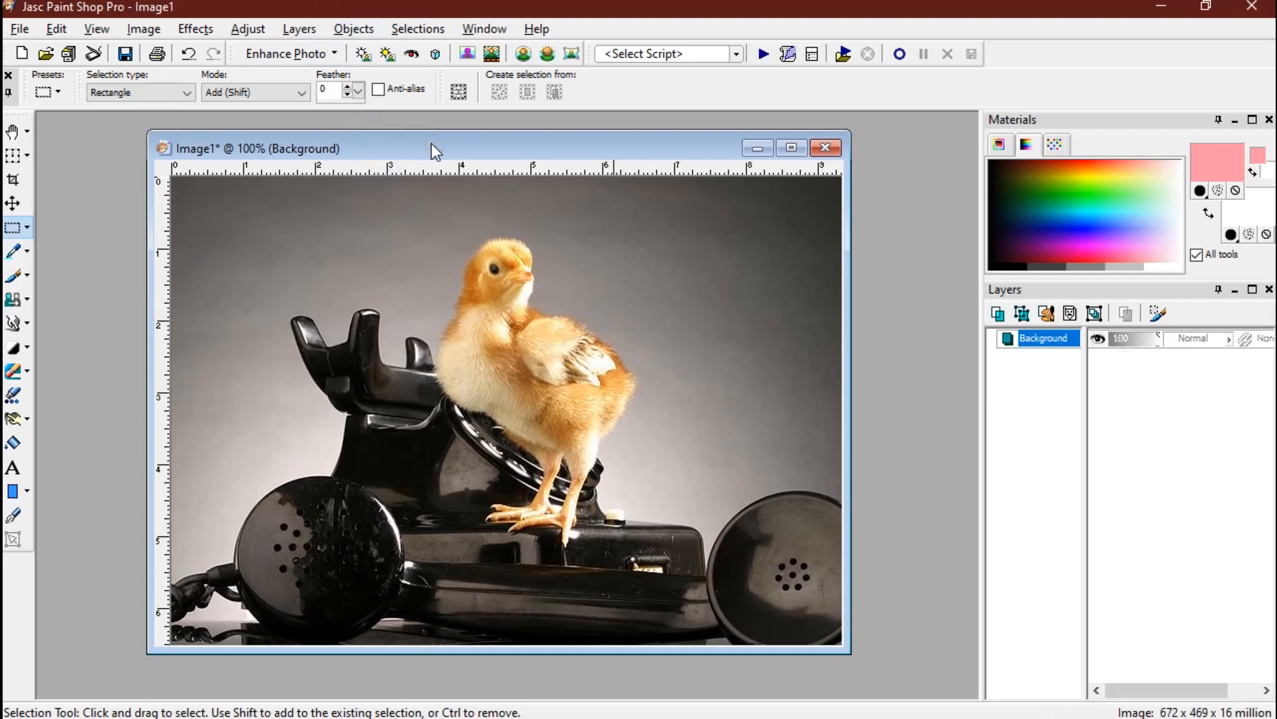
click(488, 30)
click(511, 195)
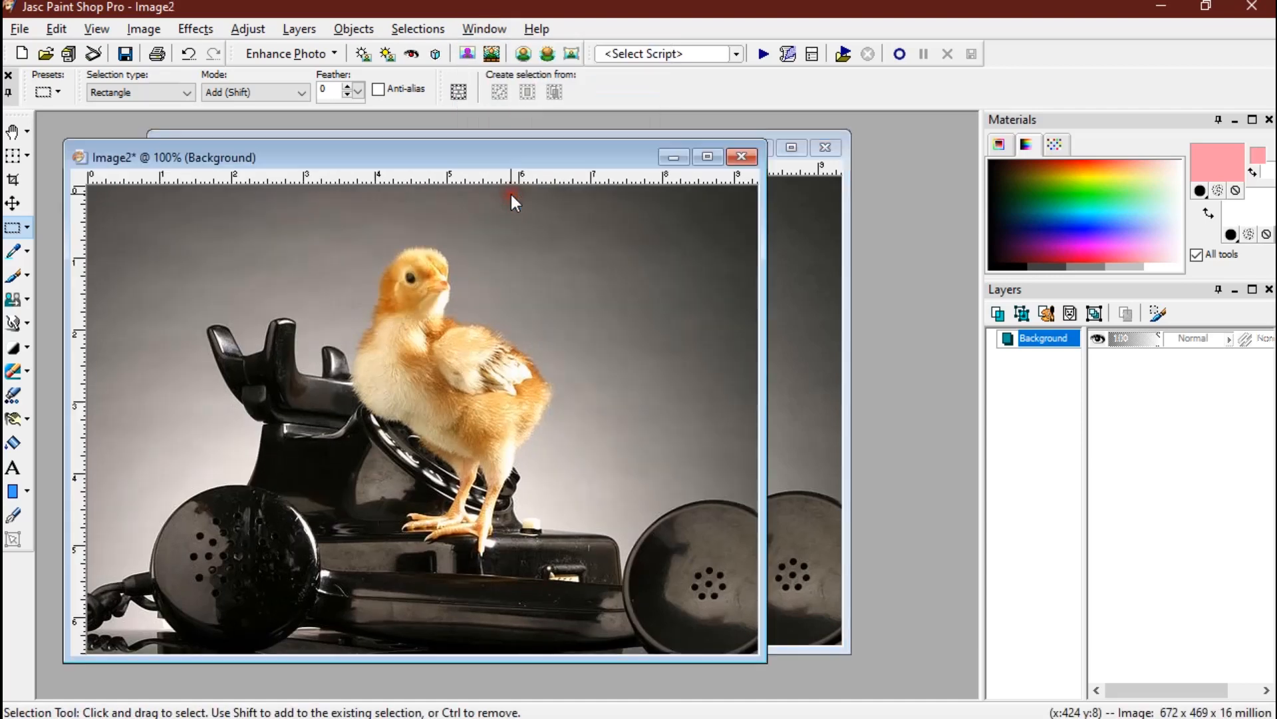
click(825, 147)
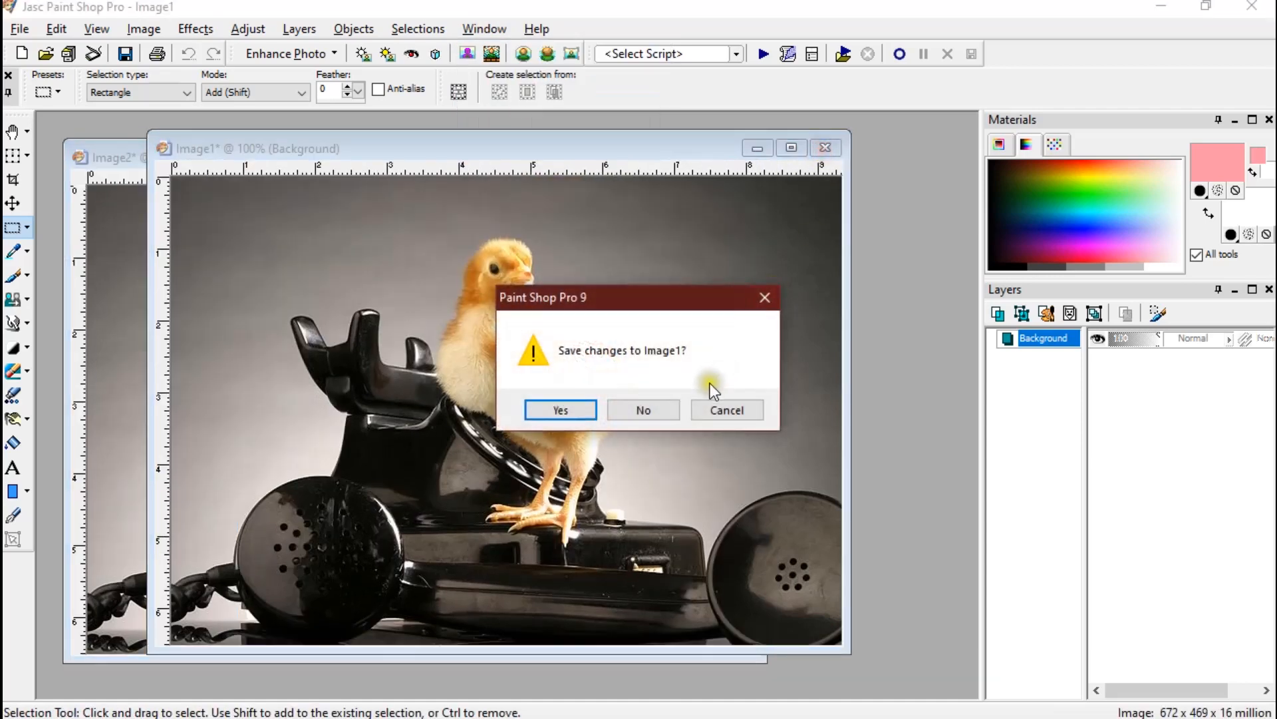
click(669, 408)
drag(469, 159, 487, 140)
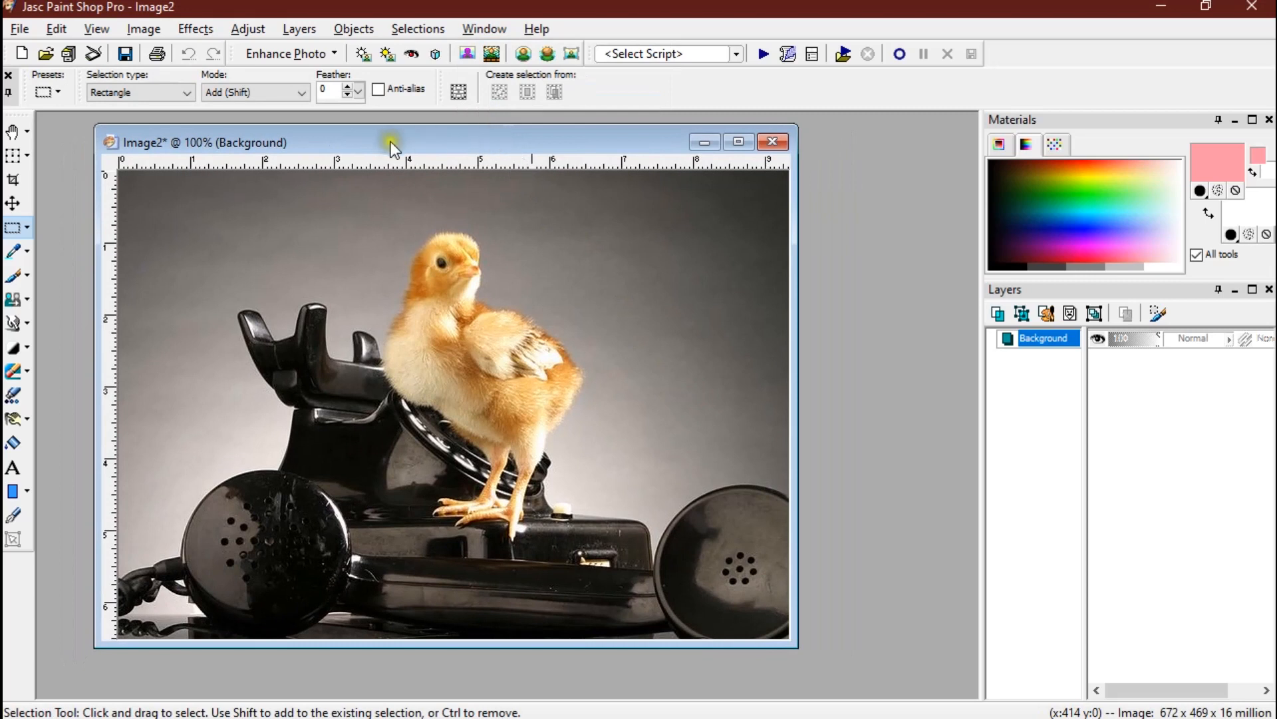
- Add a symmetric 5-pixel border around the image in light tan #ead5aa, sampled from the chick's feathers
click(150, 31)
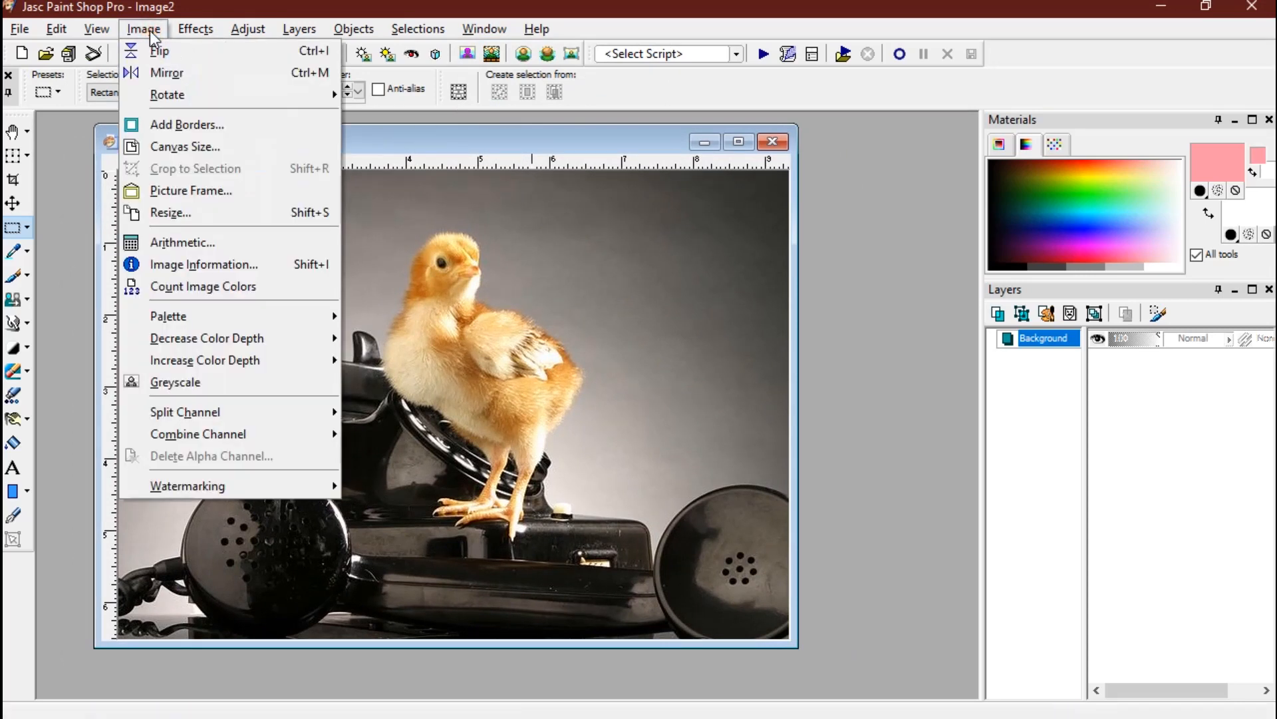
click(174, 125)
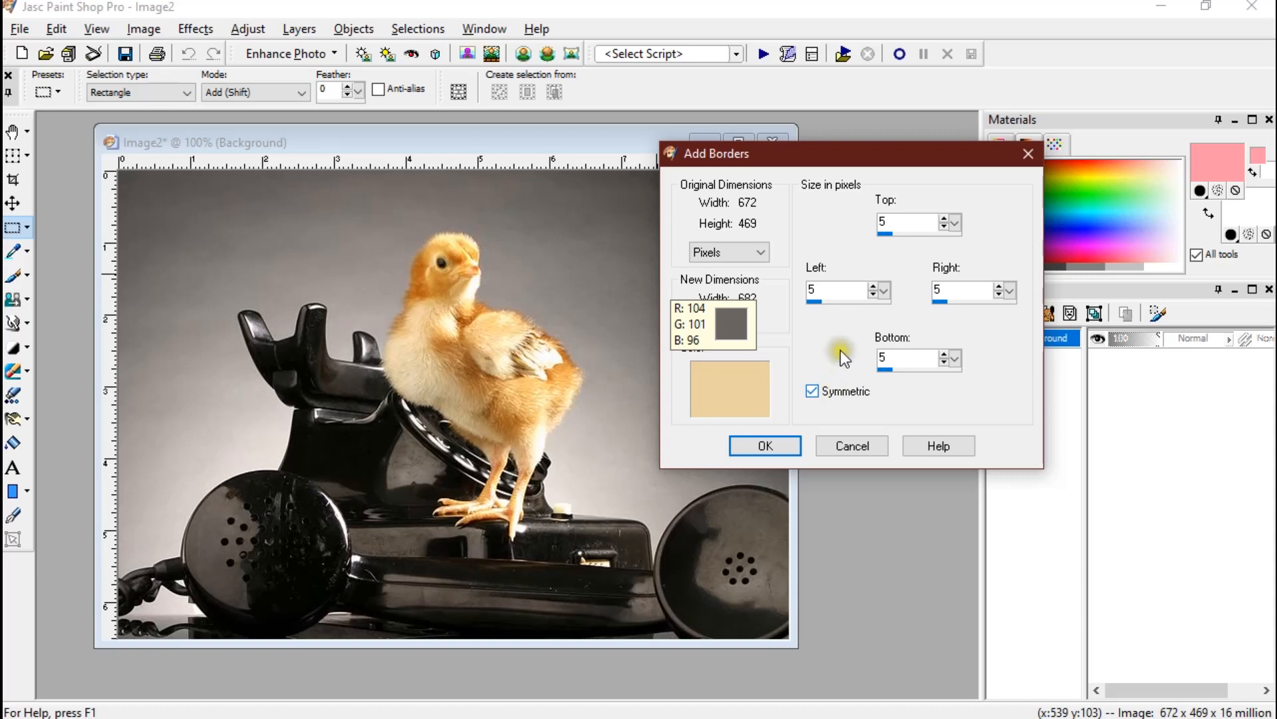
click(872, 286)
click(871, 286)
click(872, 286)
click(875, 296)
click(875, 297)
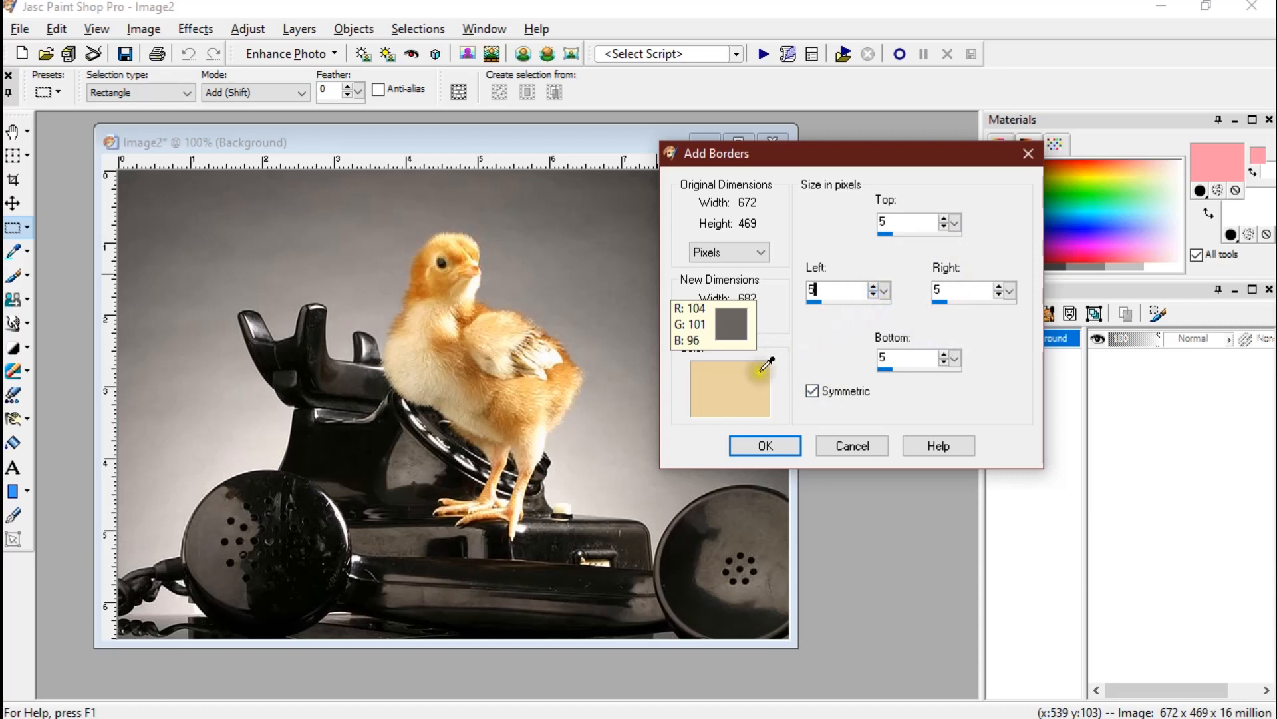
click(741, 381)
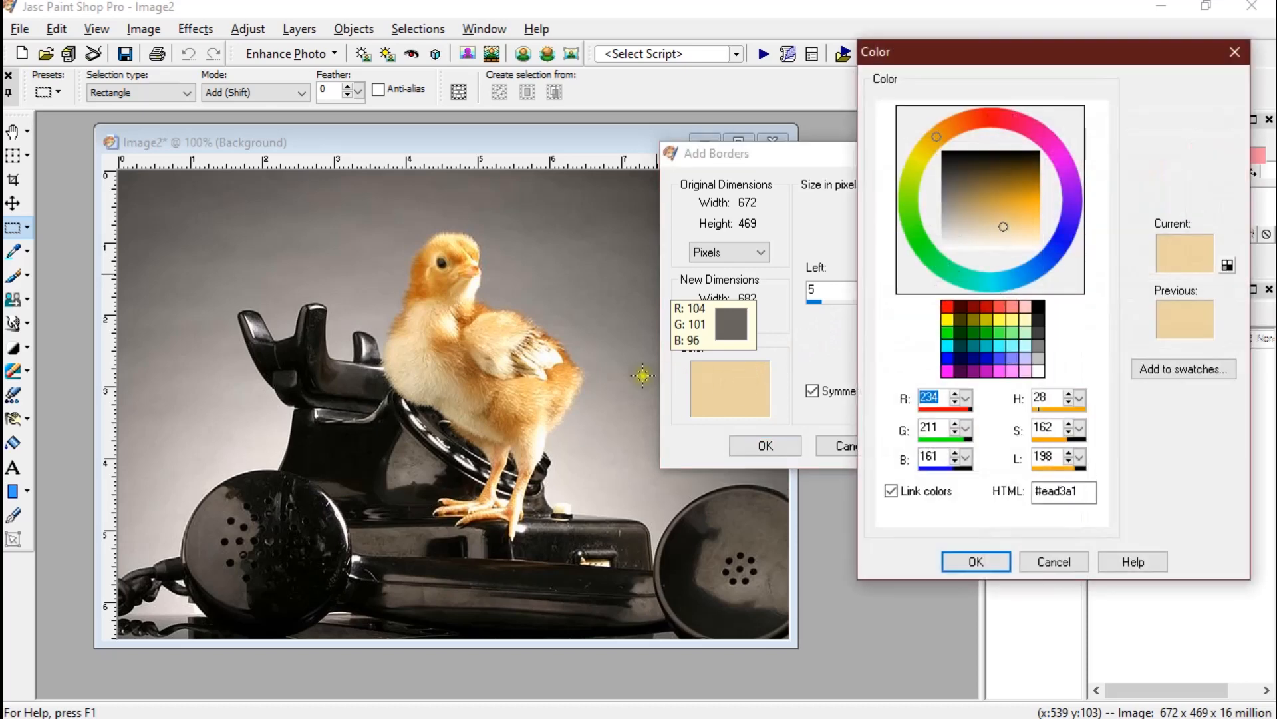
click(401, 345)
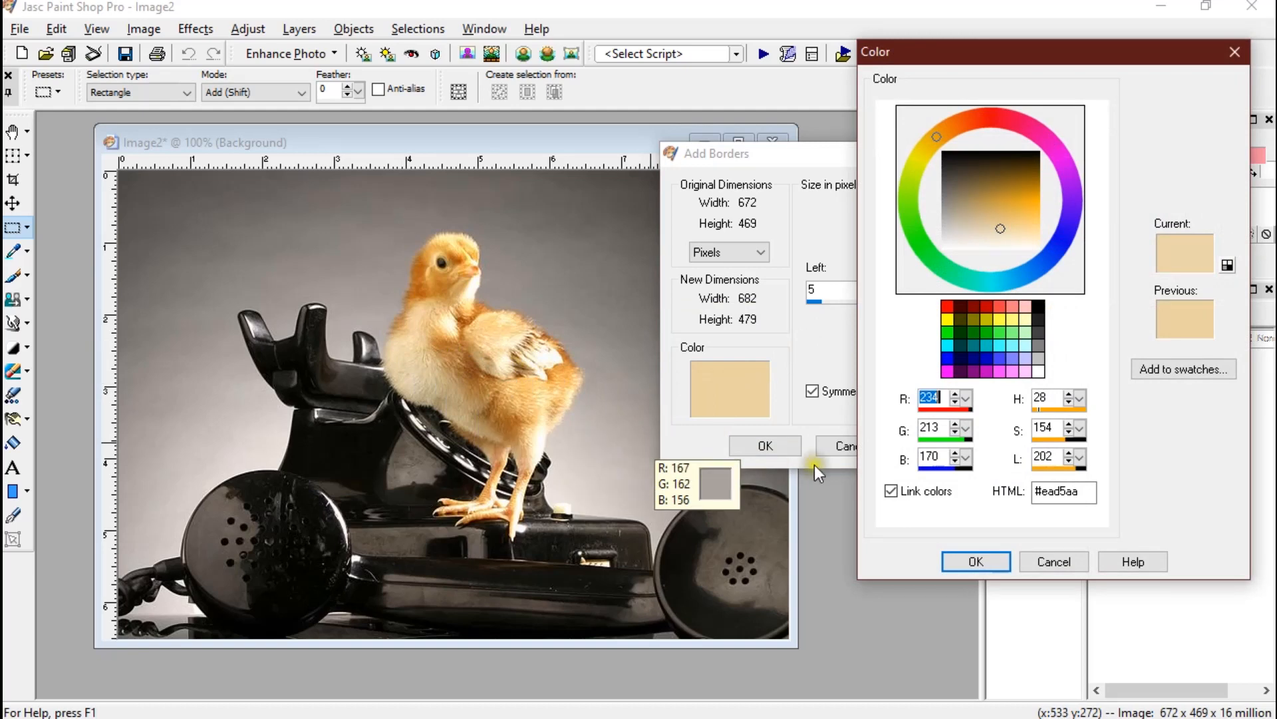
click(983, 562)
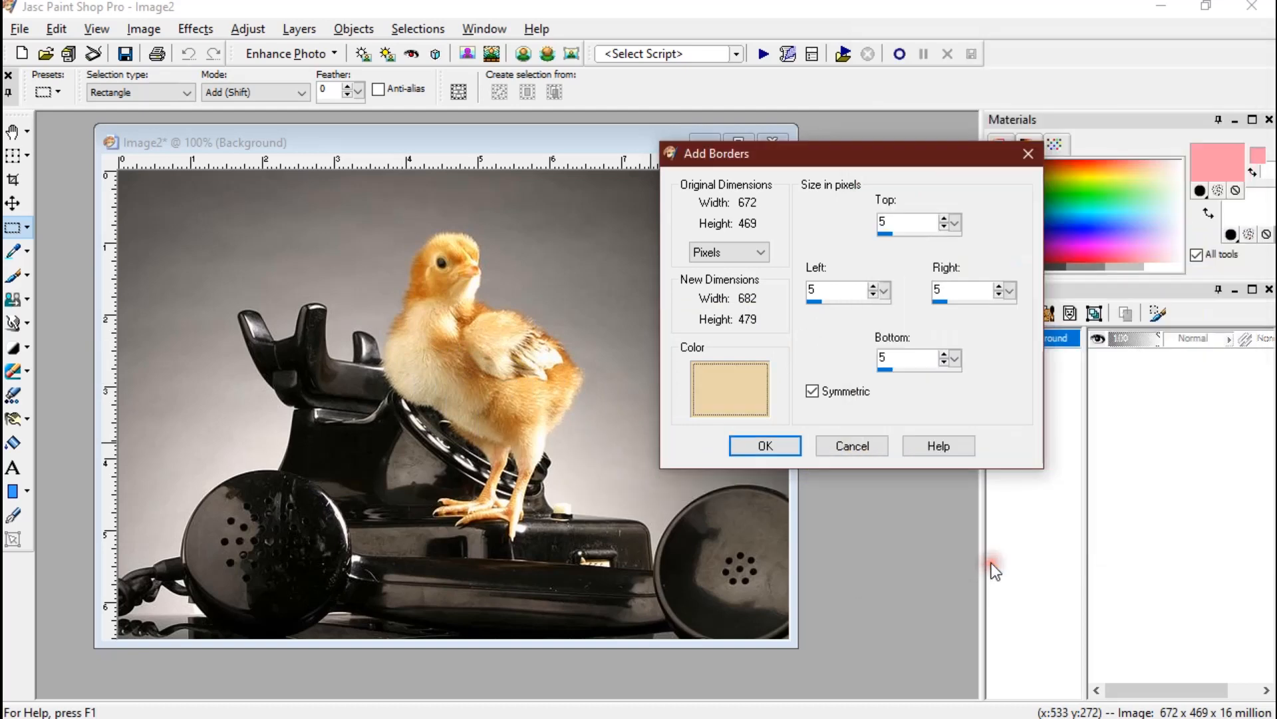
click(781, 446)
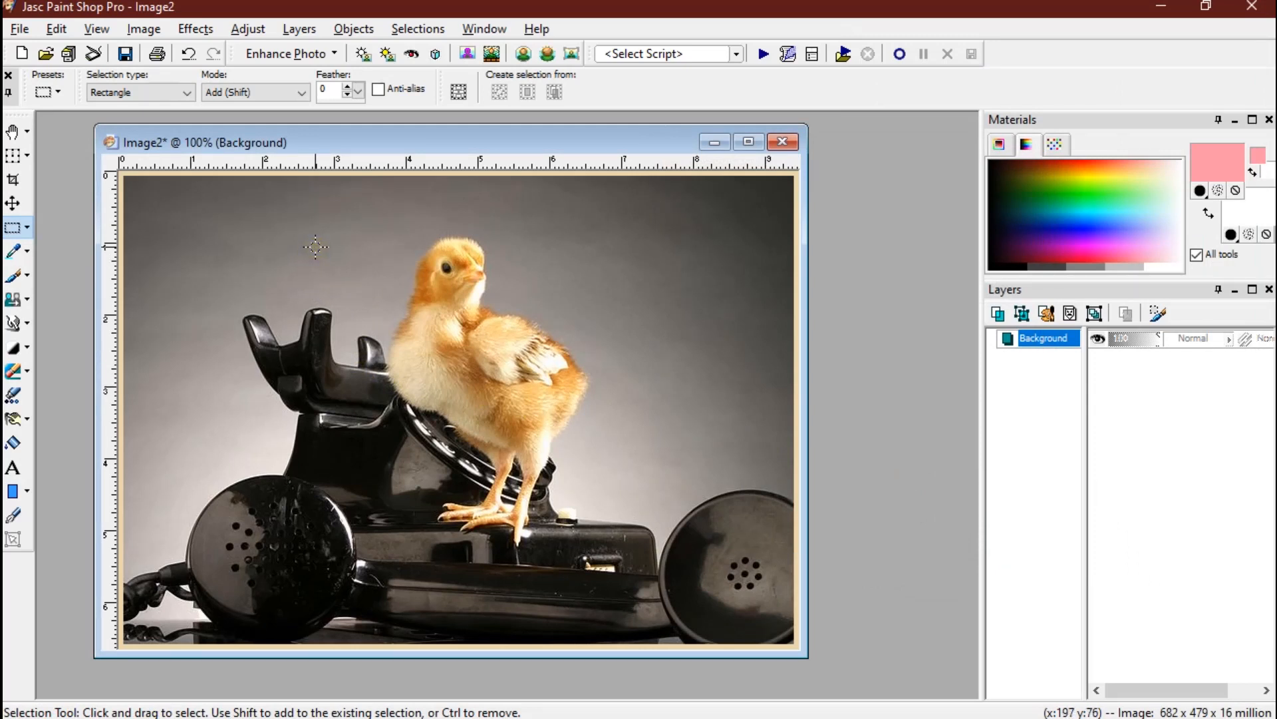
- Select the tan border with the Magic Wand, using RGB Value matching and a tolerance of 0
scroll(316, 247, up, 1)
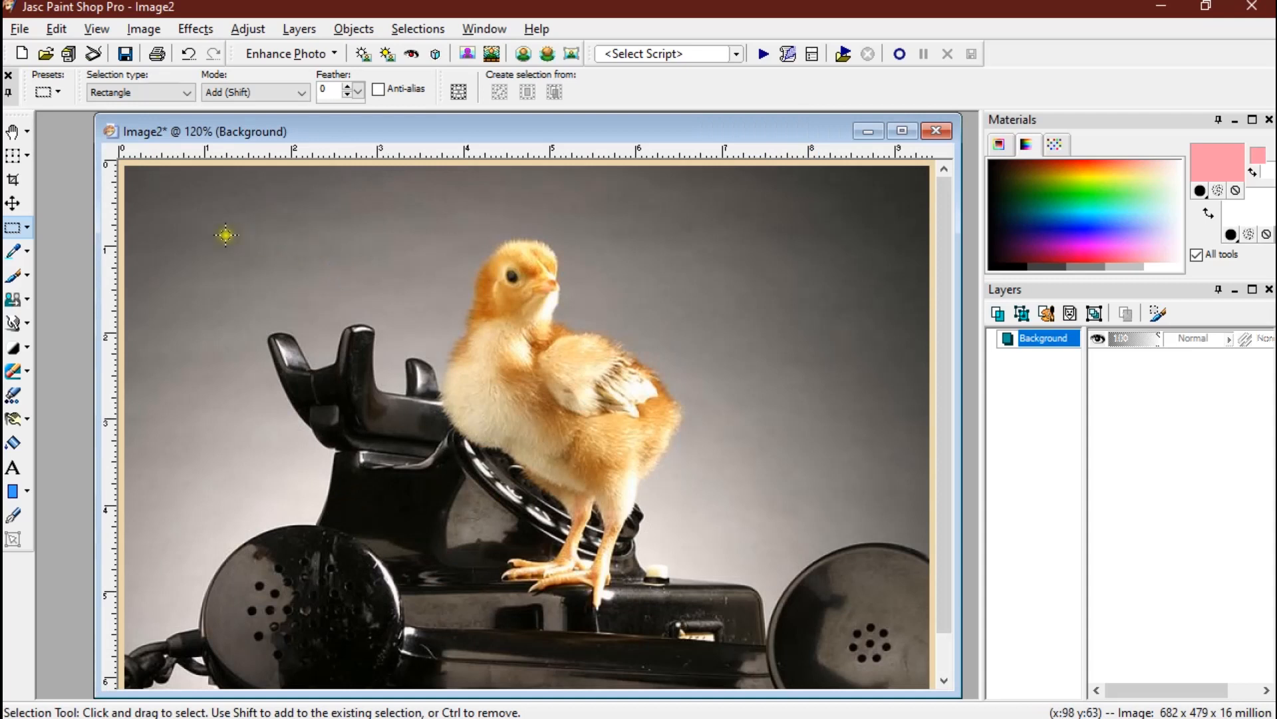
click(28, 228)
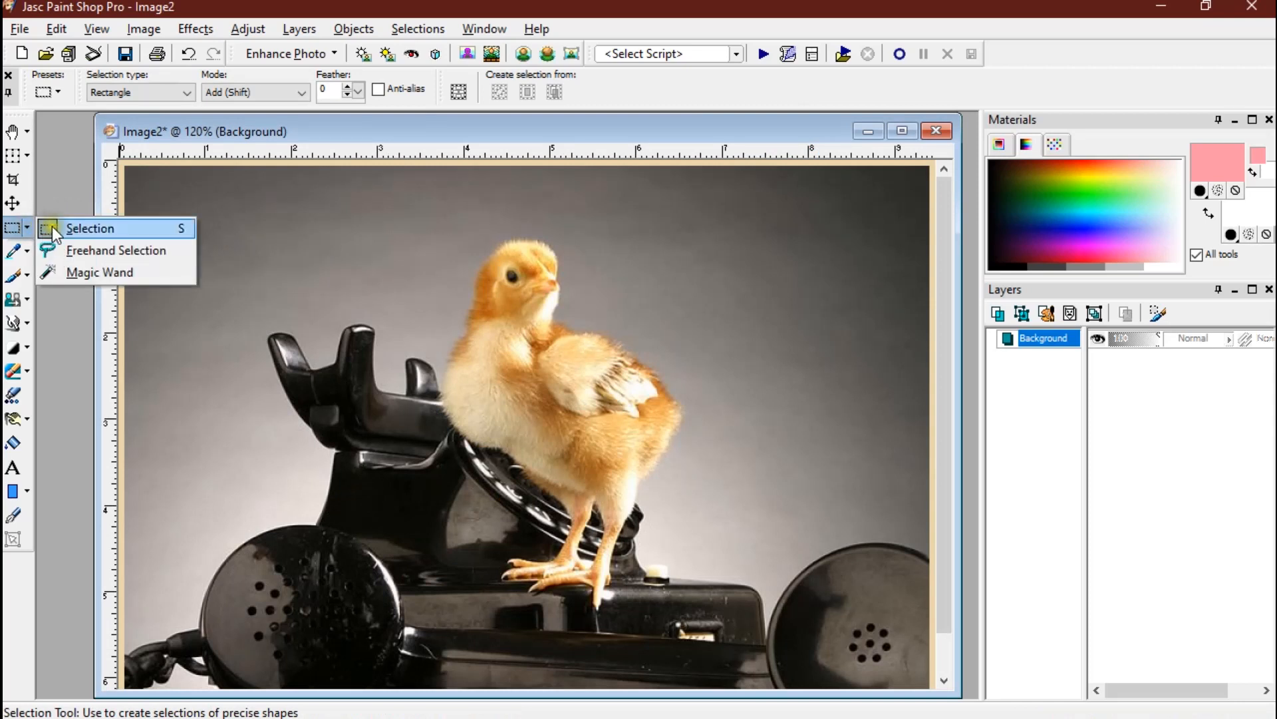
click(70, 273)
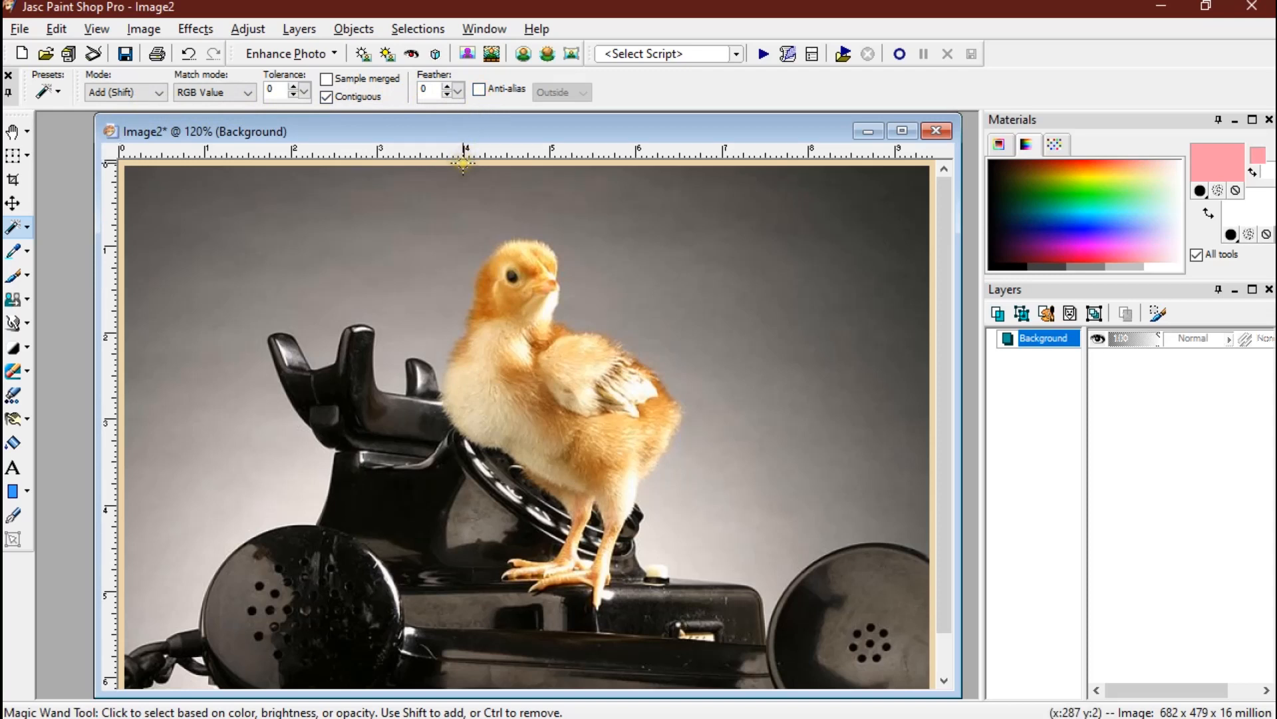
click(479, 186)
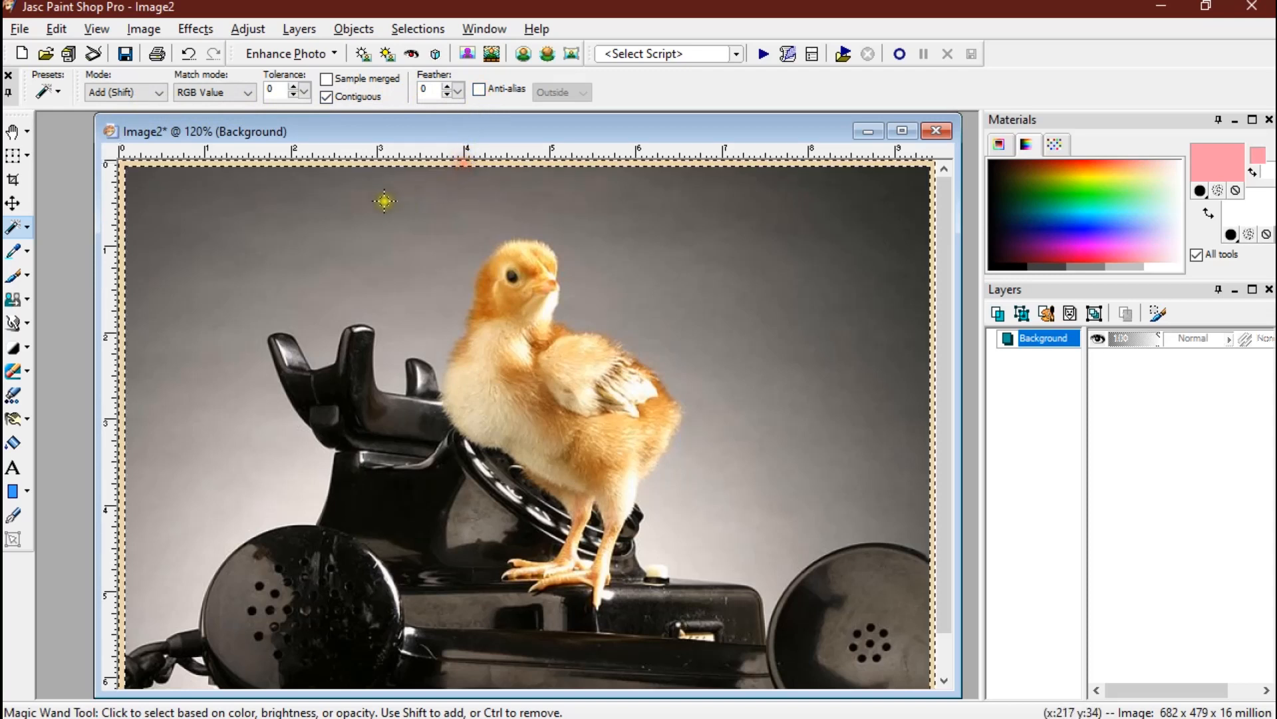
- Apply an Inner Bevel to the selected border with bevel shape 2, width 8 and depth 25
click(184, 31)
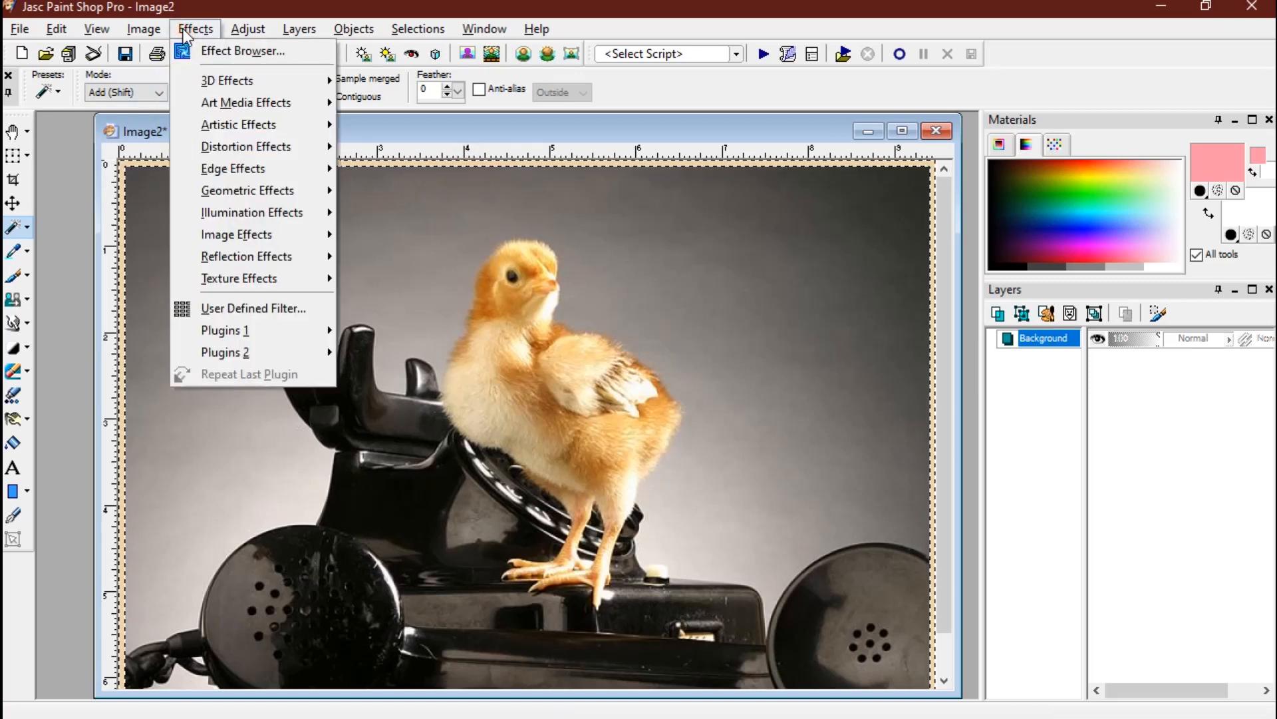
mouse_move(218, 81)
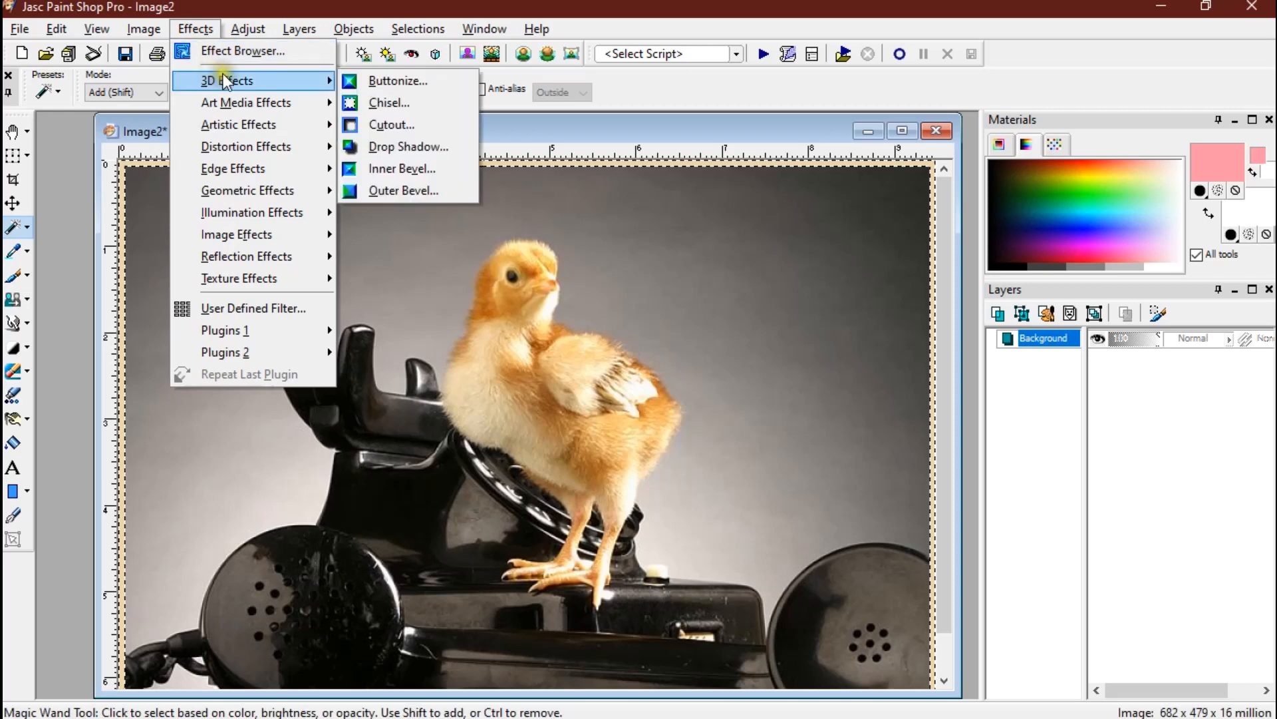
click(382, 169)
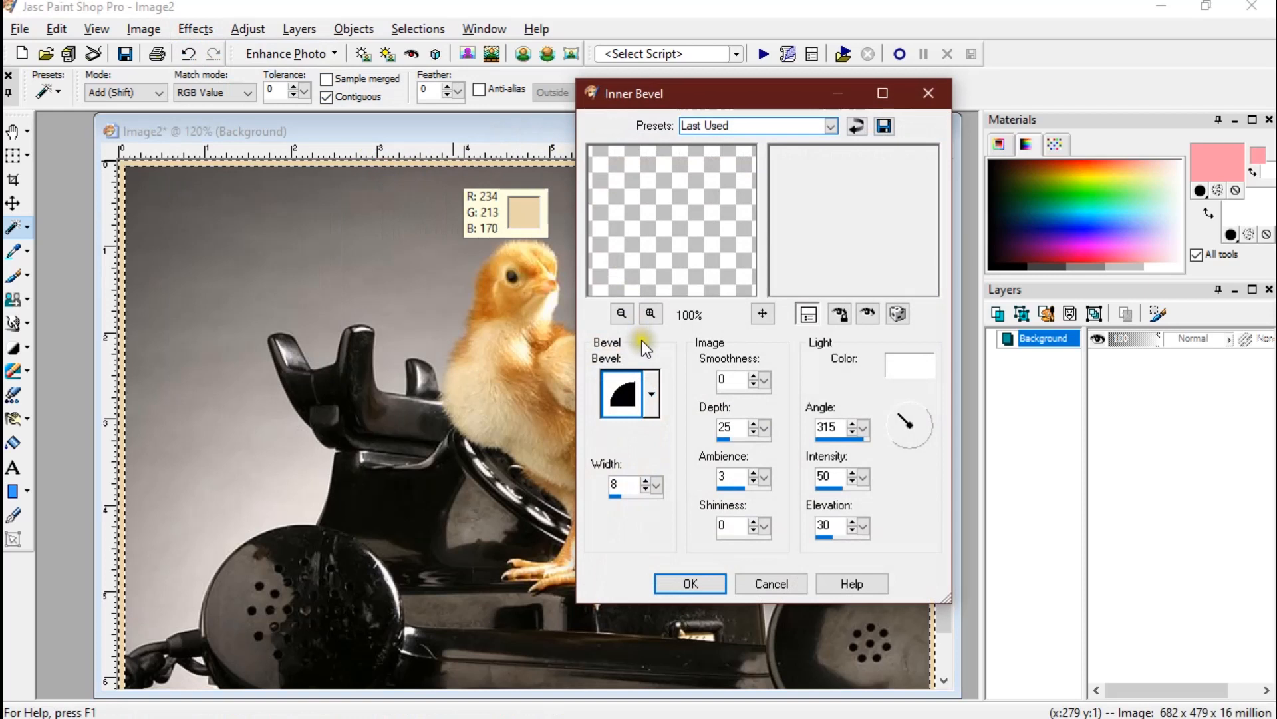
click(653, 384)
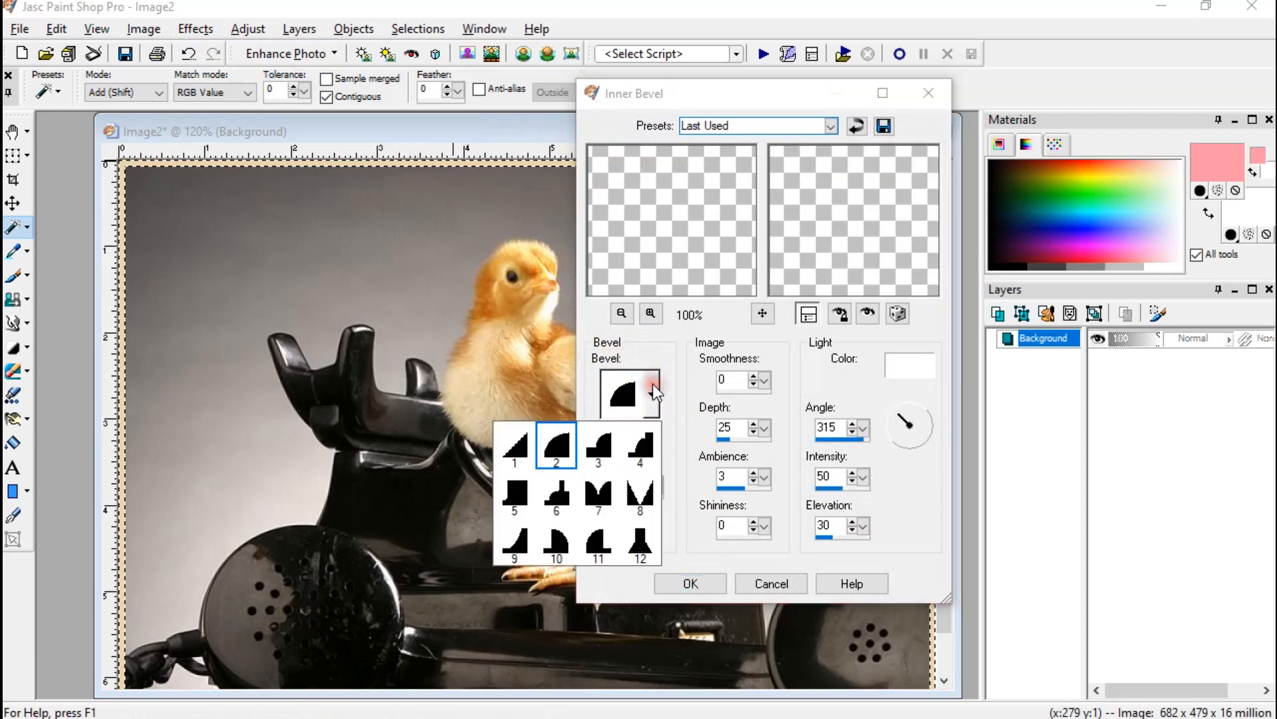
click(554, 451)
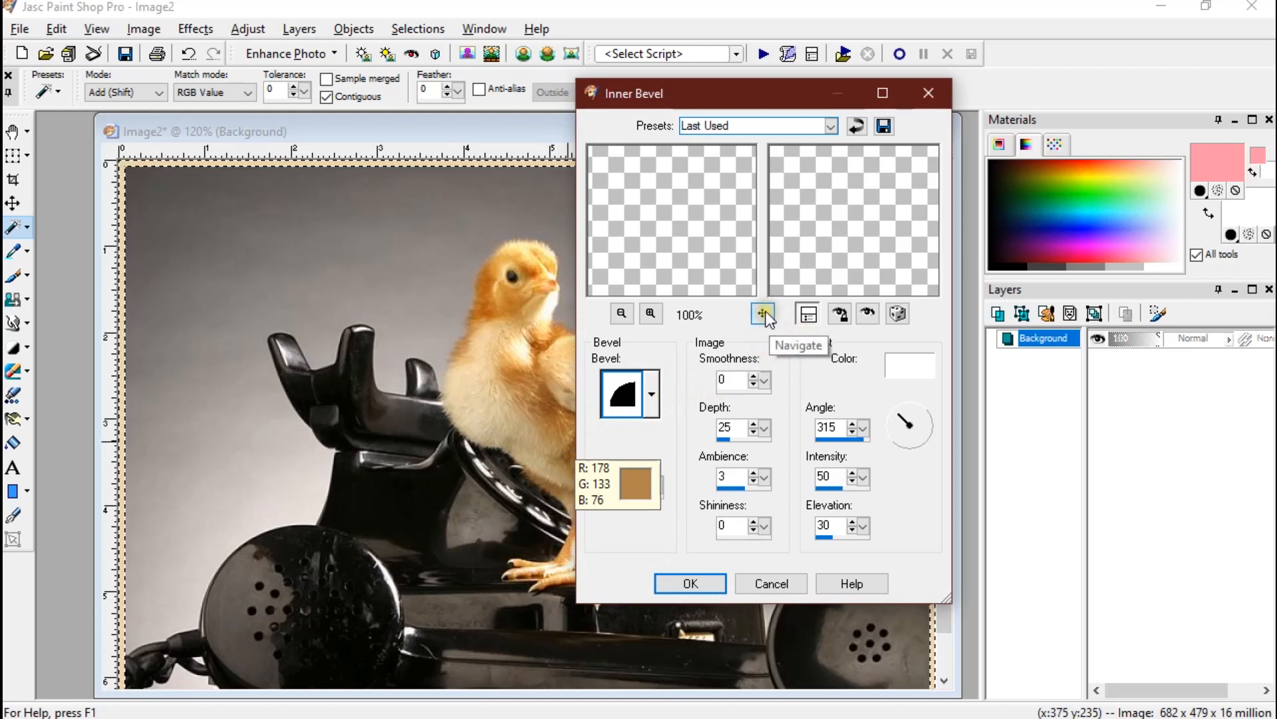
drag(766, 313, 898, 308)
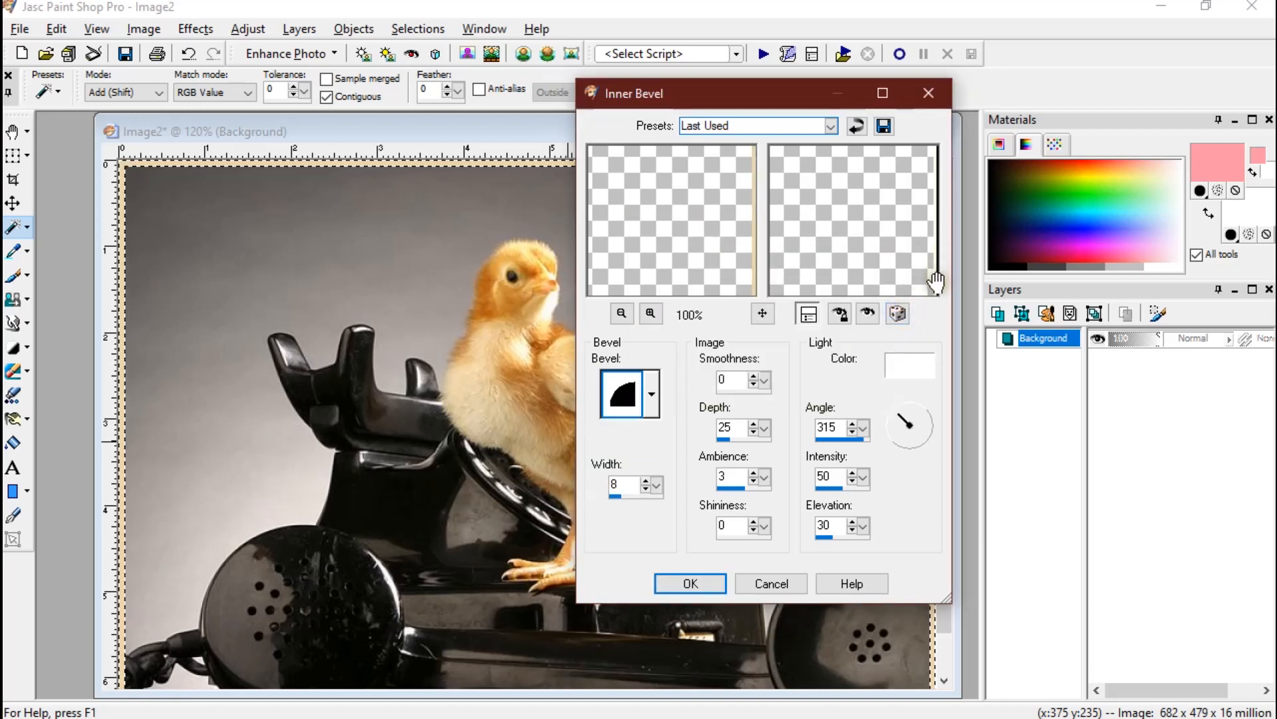
click(691, 582)
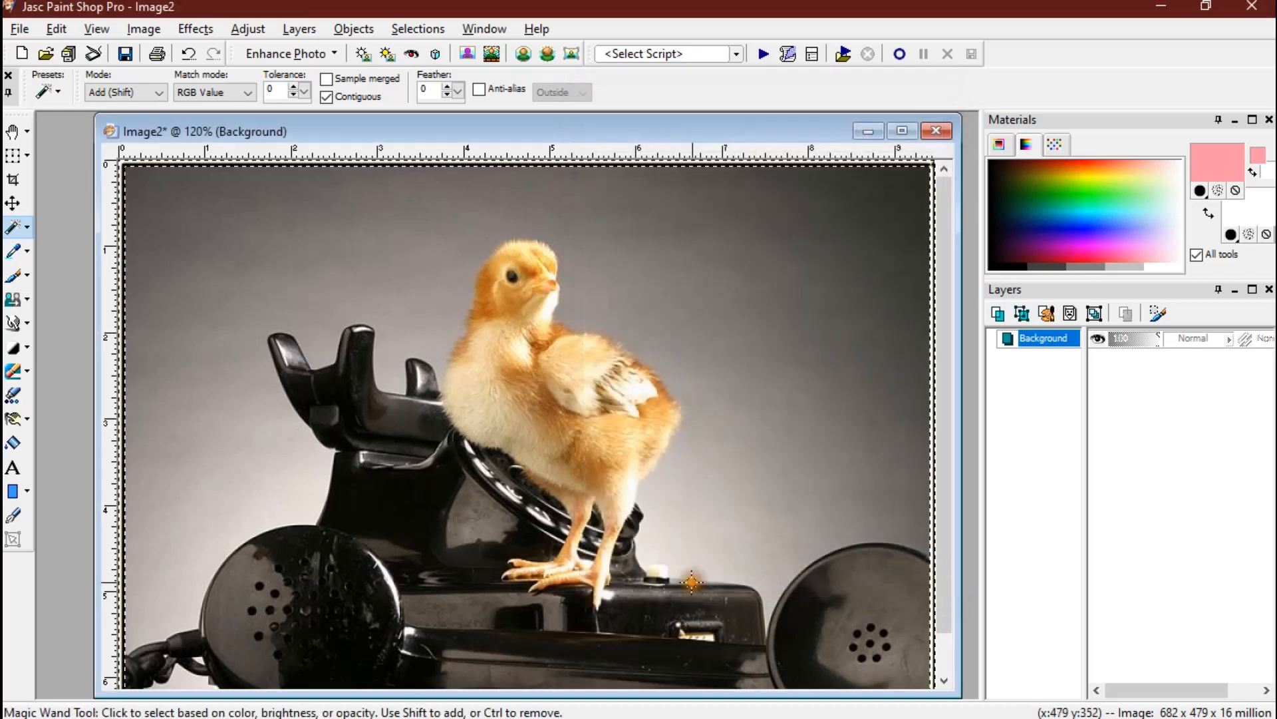
- Remove the selection from the beveled border
click(415, 28)
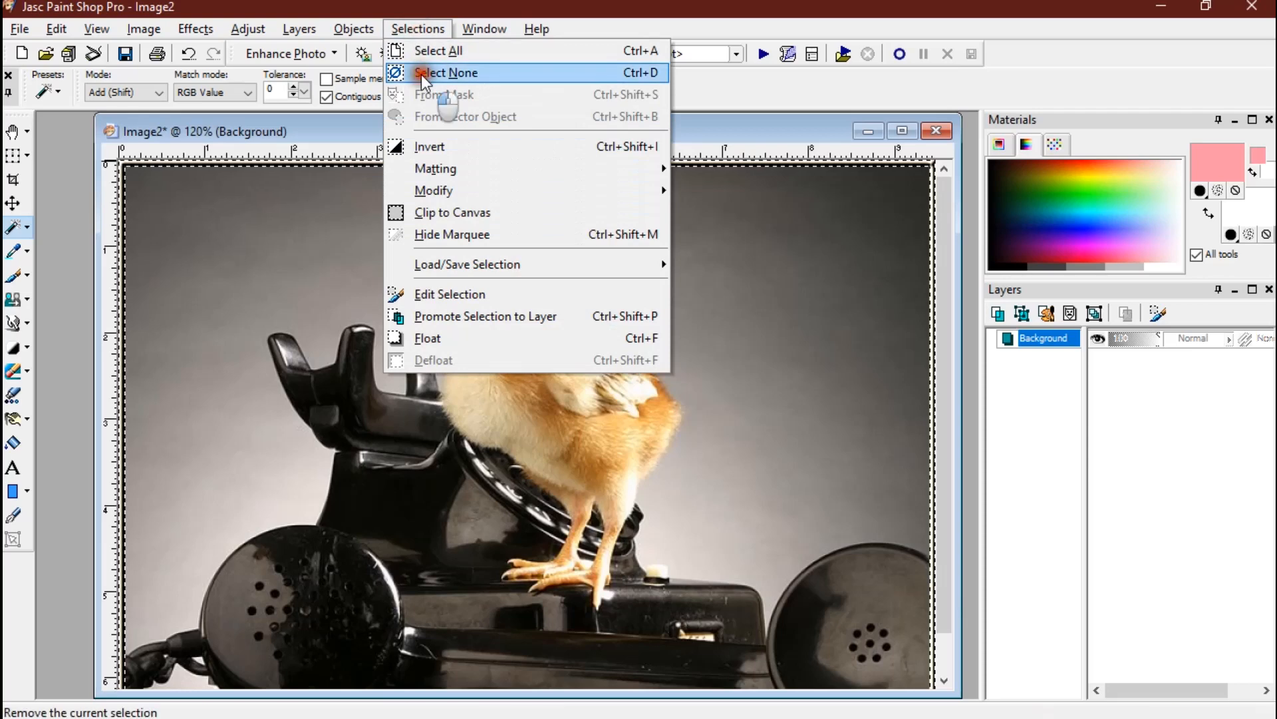
click(439, 72)
scroll(309, 286, down, 1)
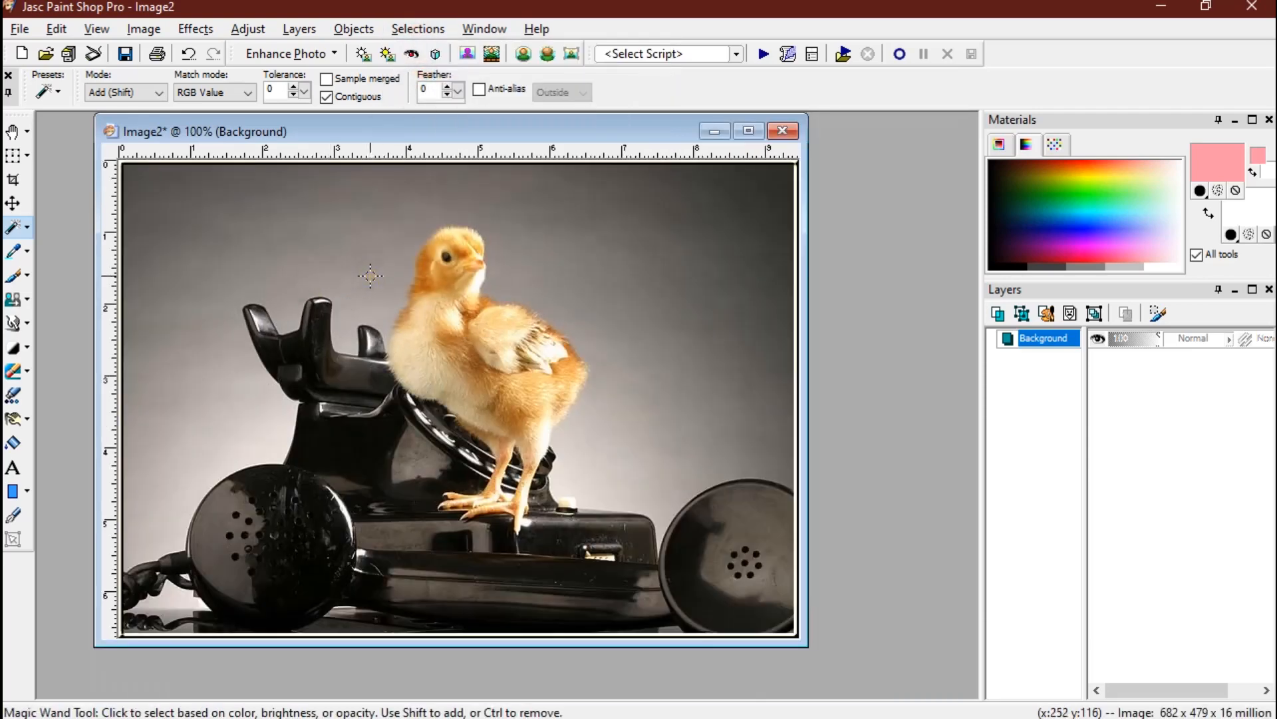
click(271, 159)
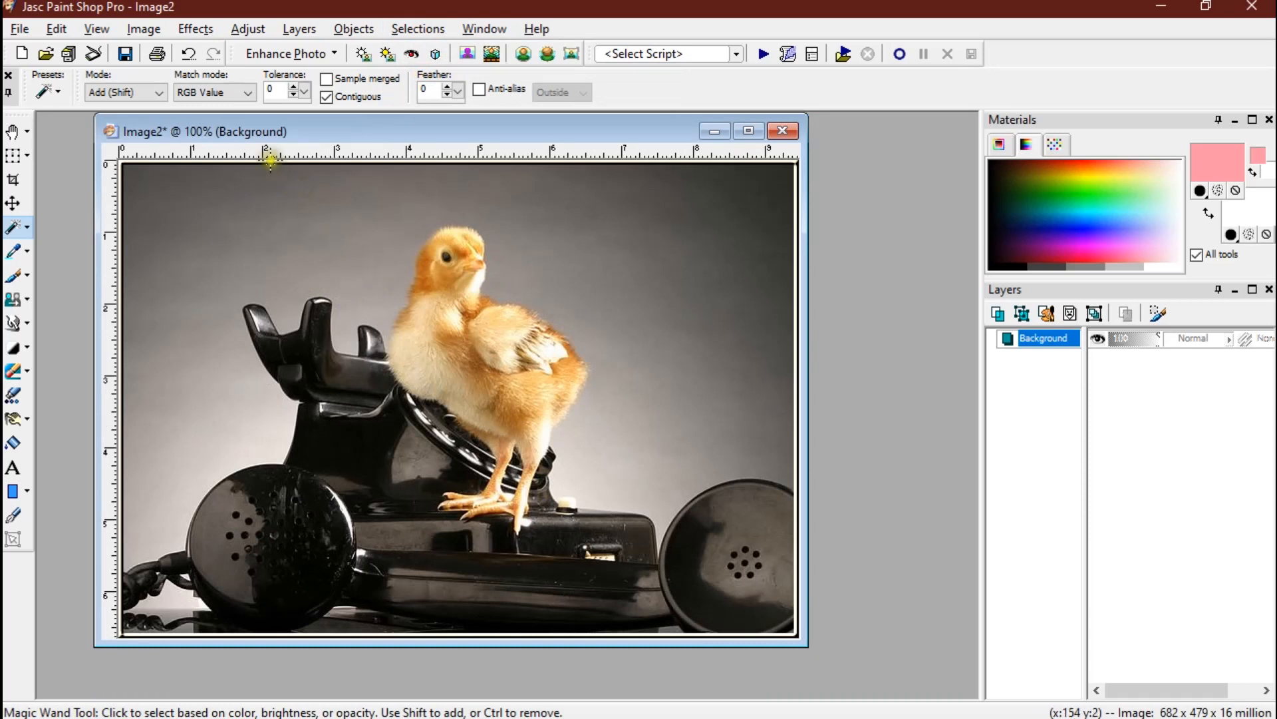
- Add a symmetric 20-pixel border around the framed image in dark grey #423f3a, sampled from the photo
click(131, 31)
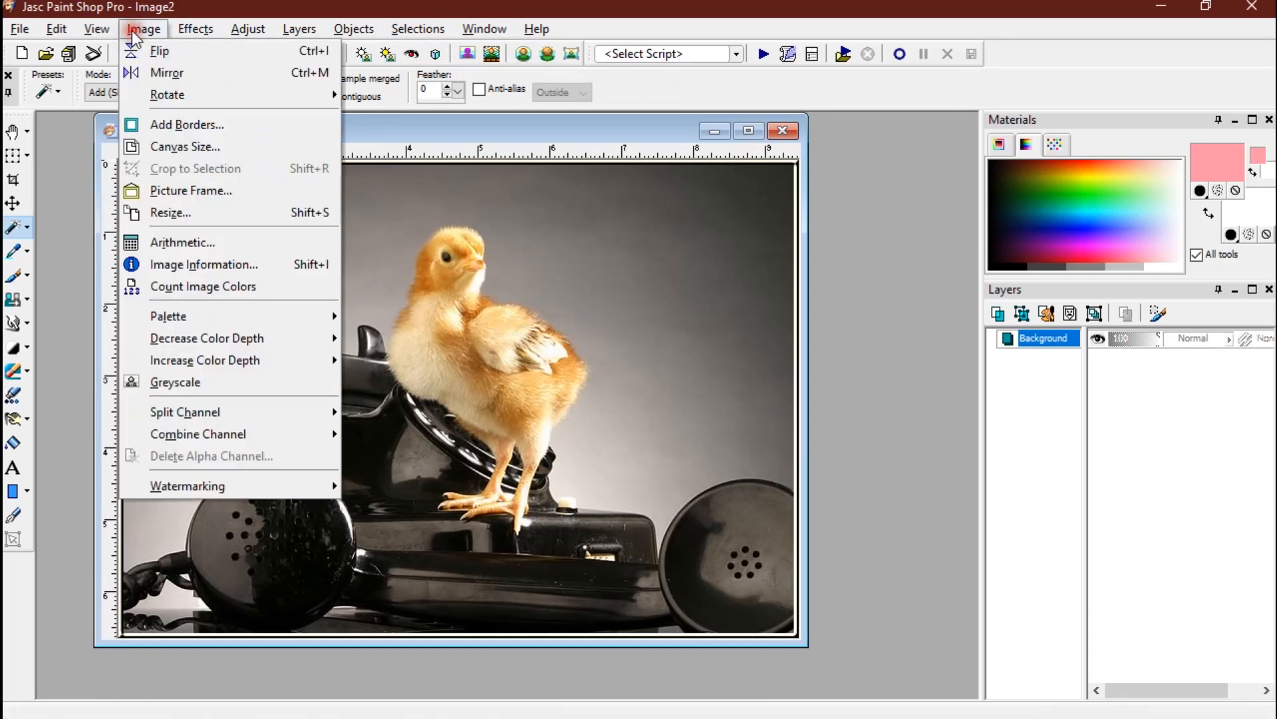
click(149, 125)
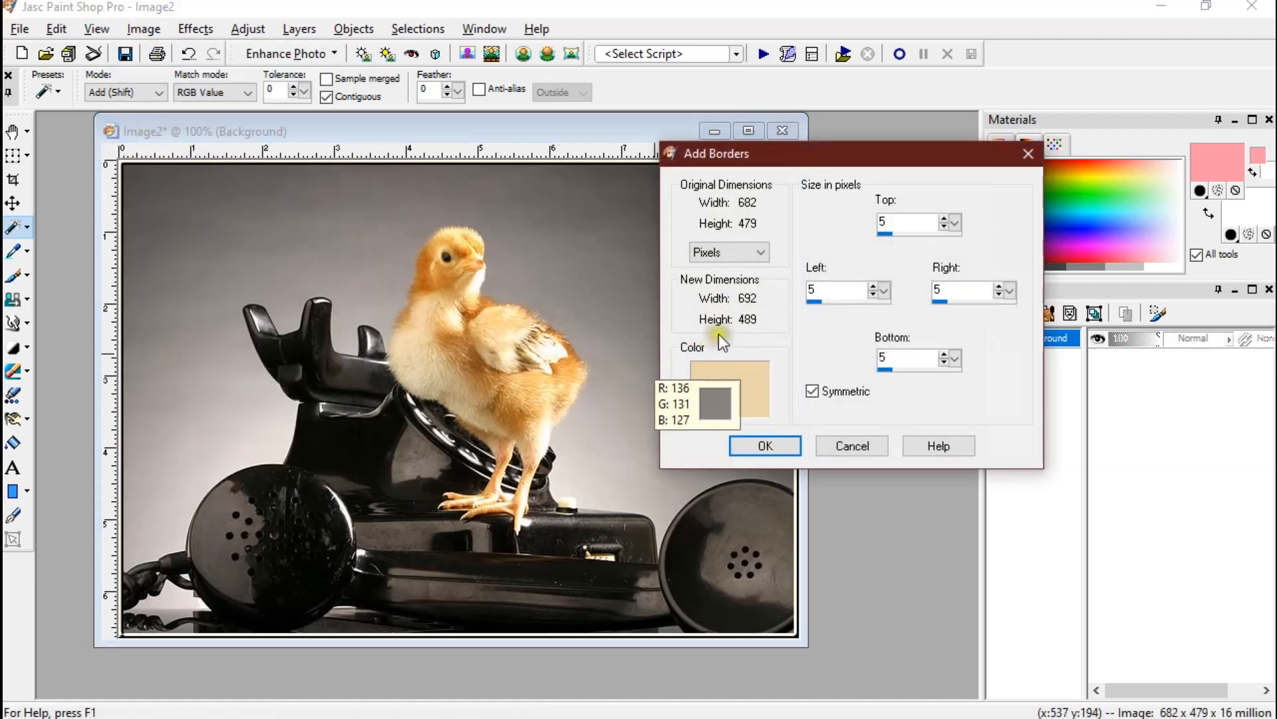
drag(885, 291, 898, 293)
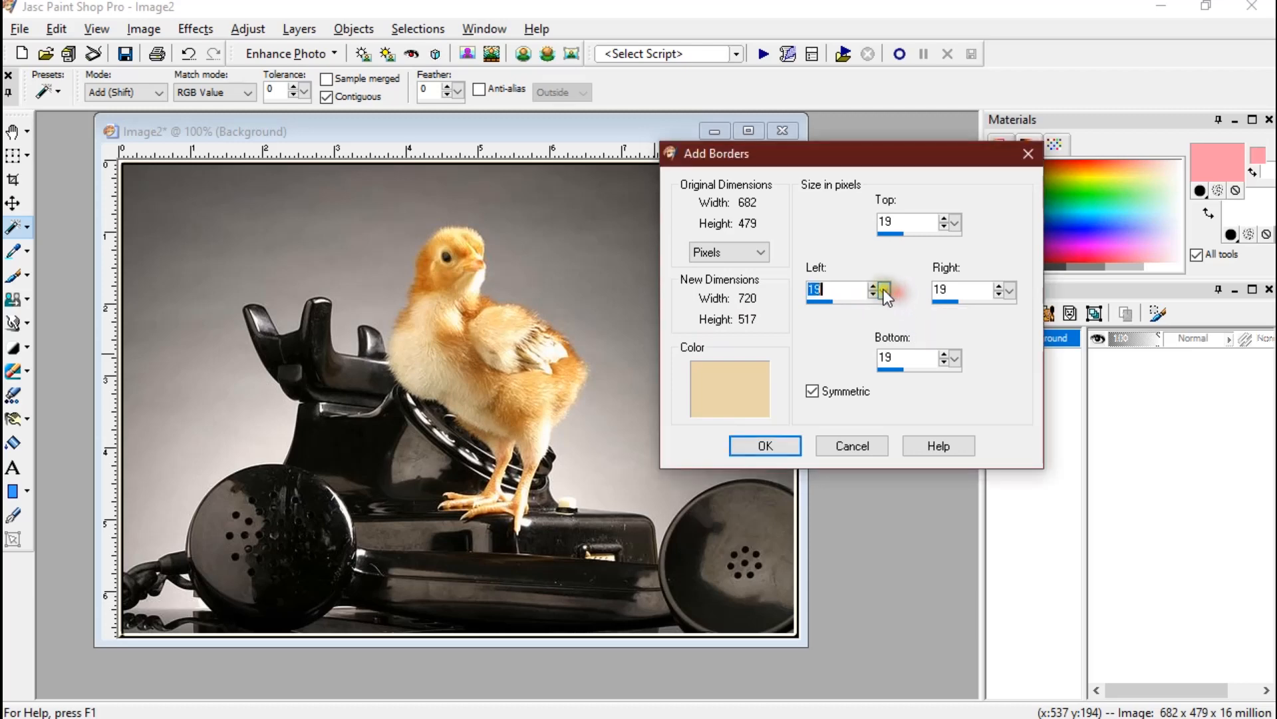
click(718, 376)
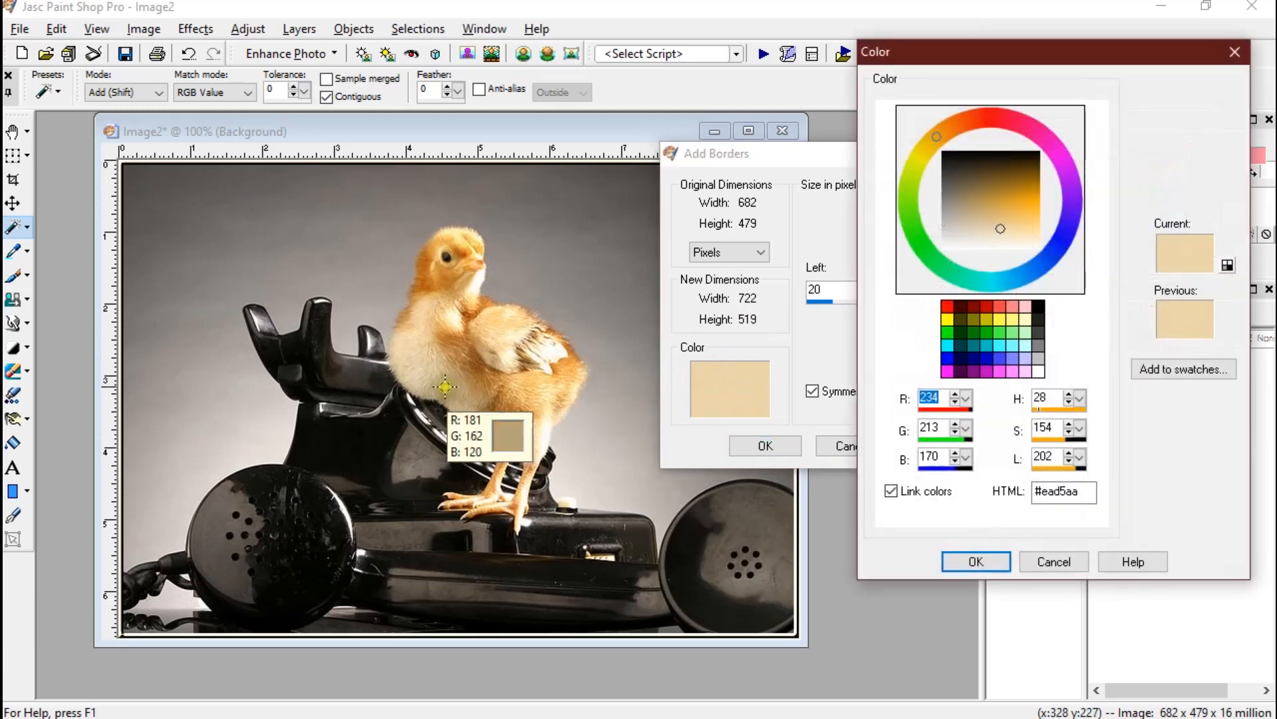
click(353, 368)
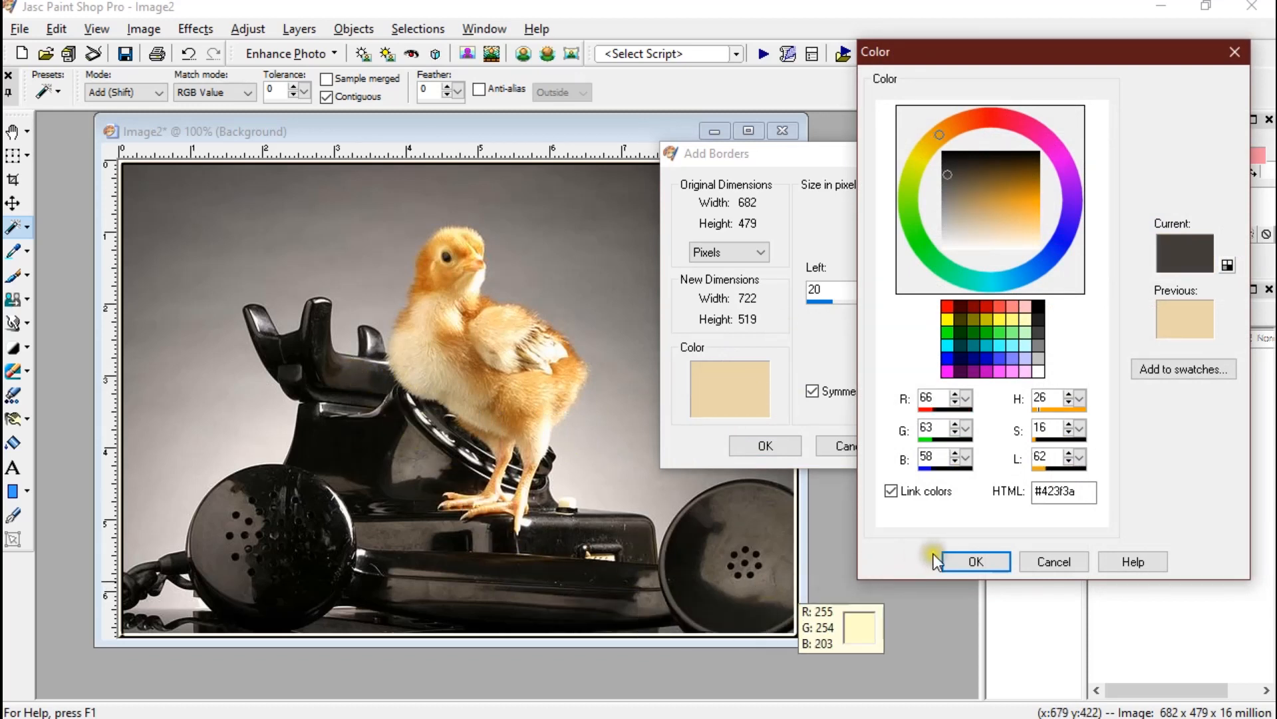
click(971, 561)
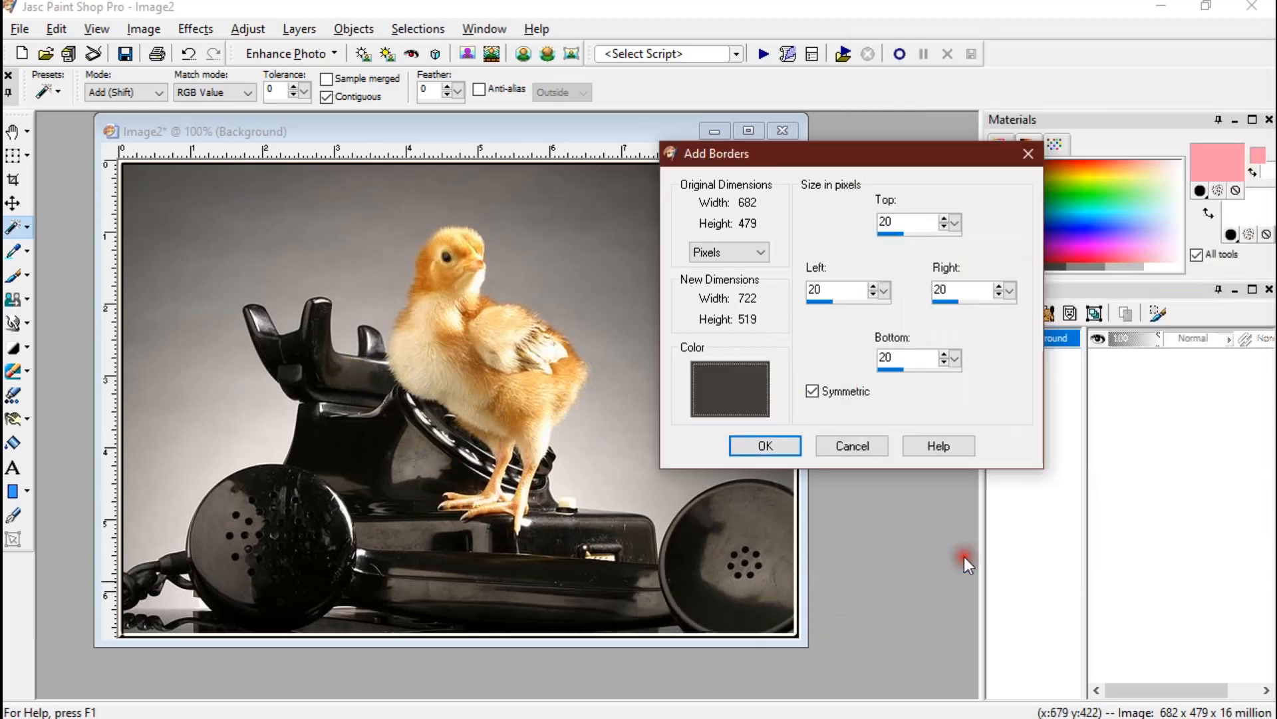
click(765, 446)
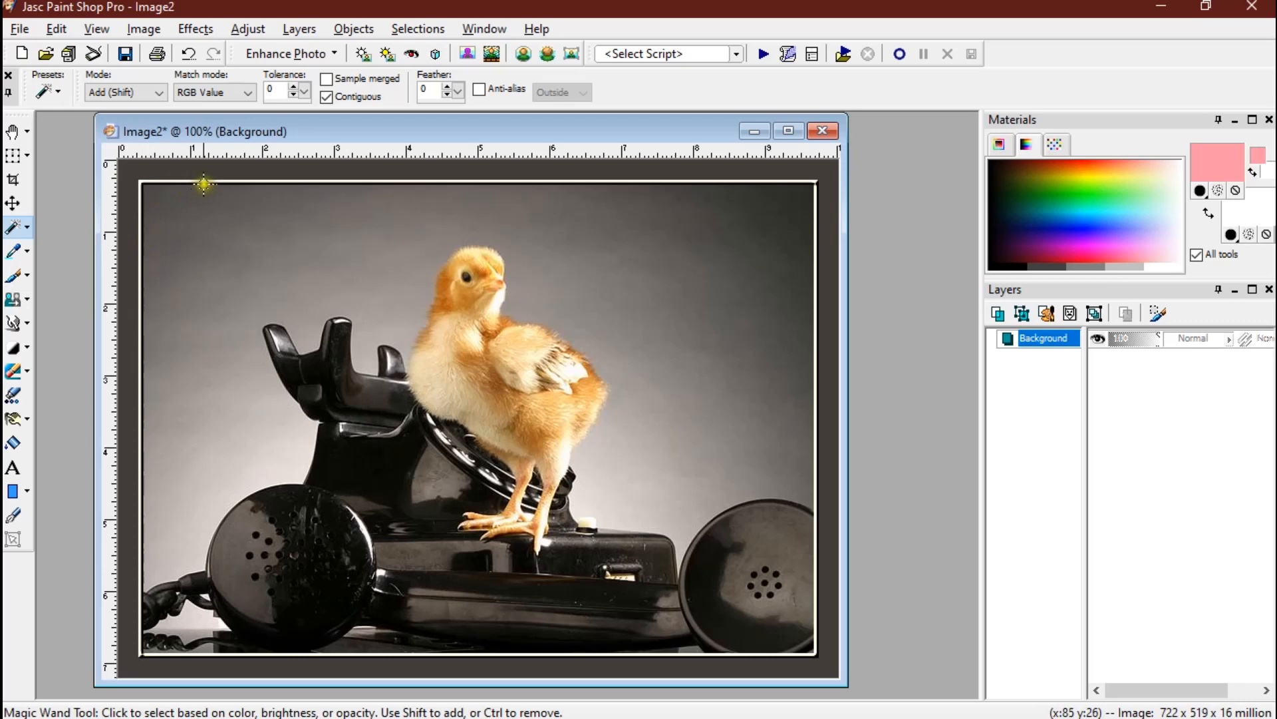
- Add a symmetric 5-pixel border around the framed image in light tan #eed8af, sampled from the chick
click(150, 30)
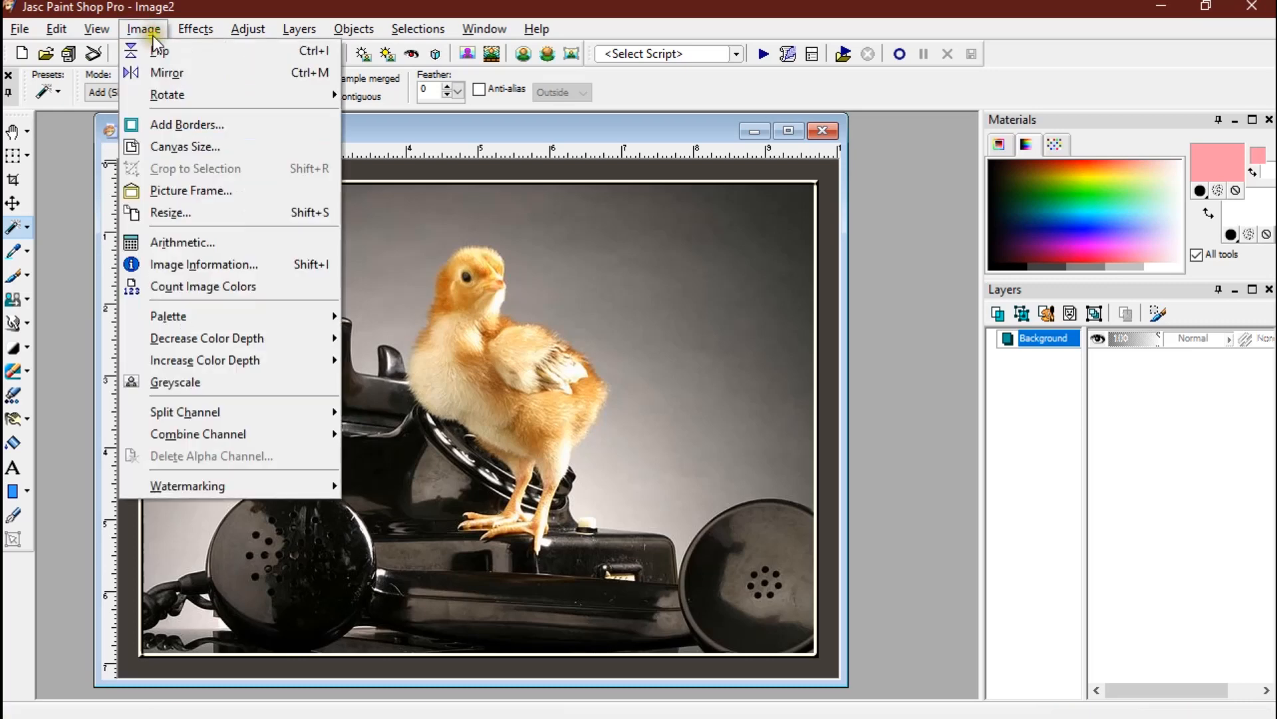
click(169, 124)
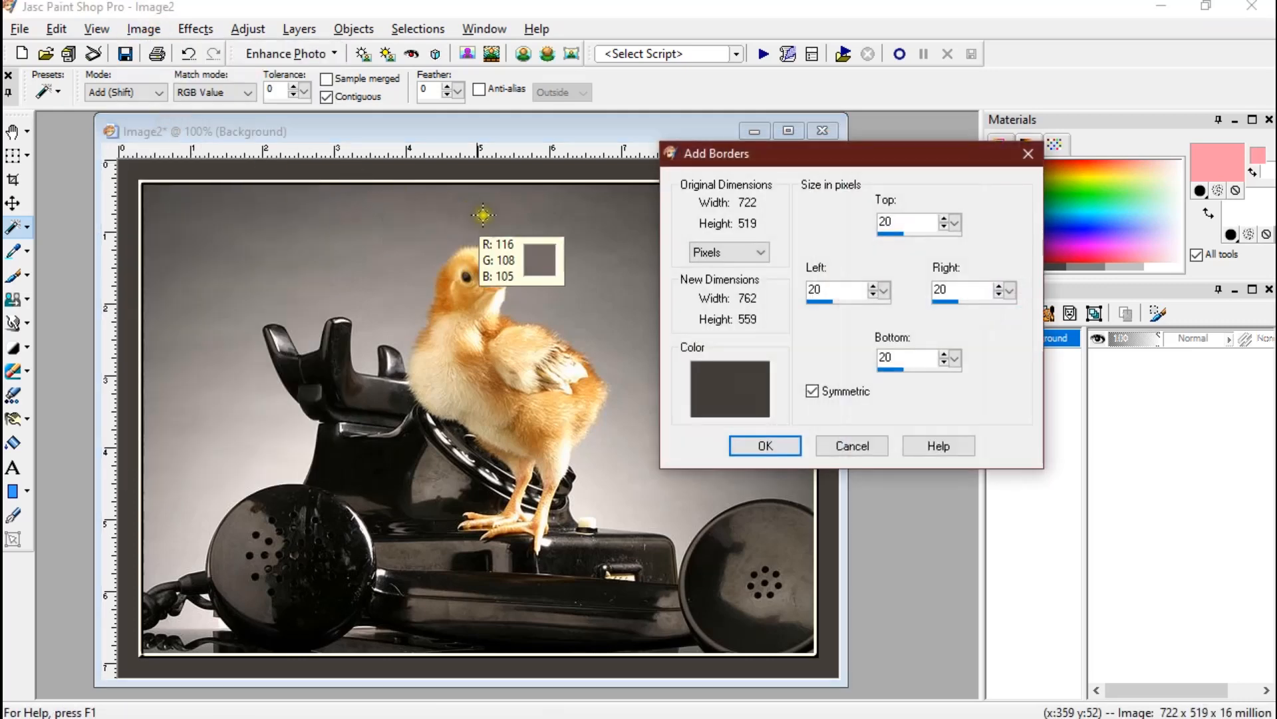
click(730, 384)
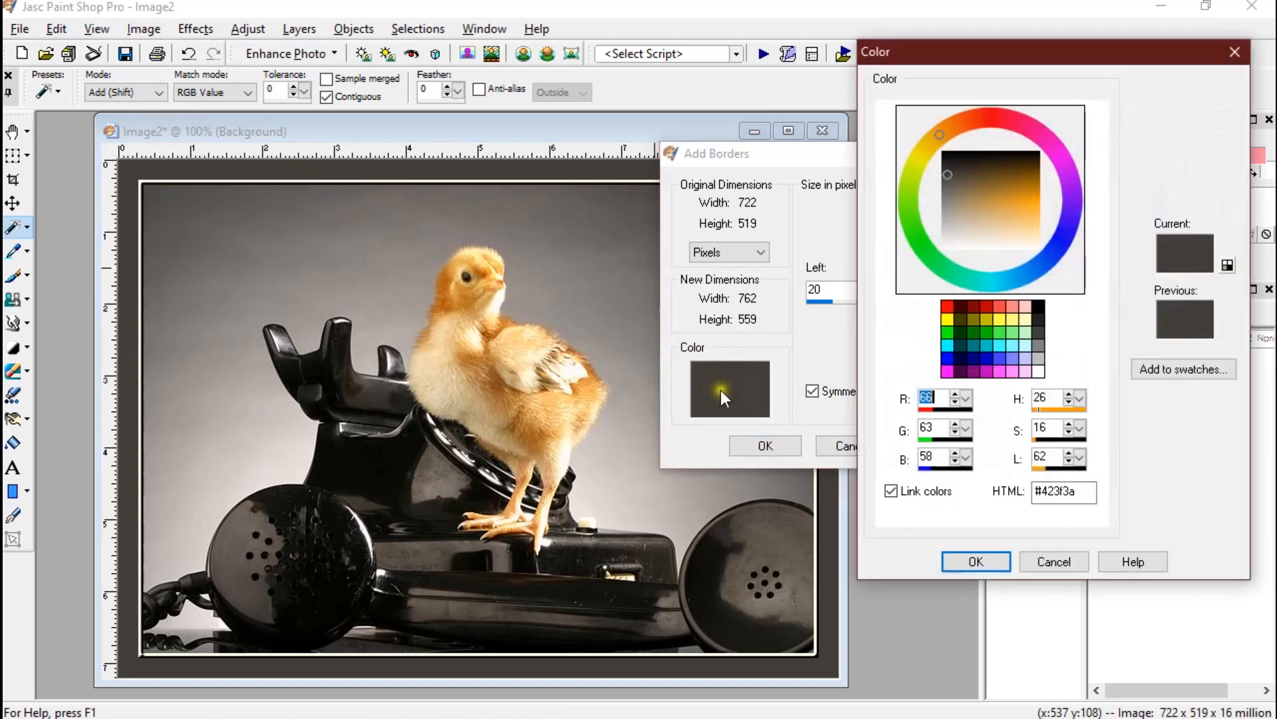
click(436, 373)
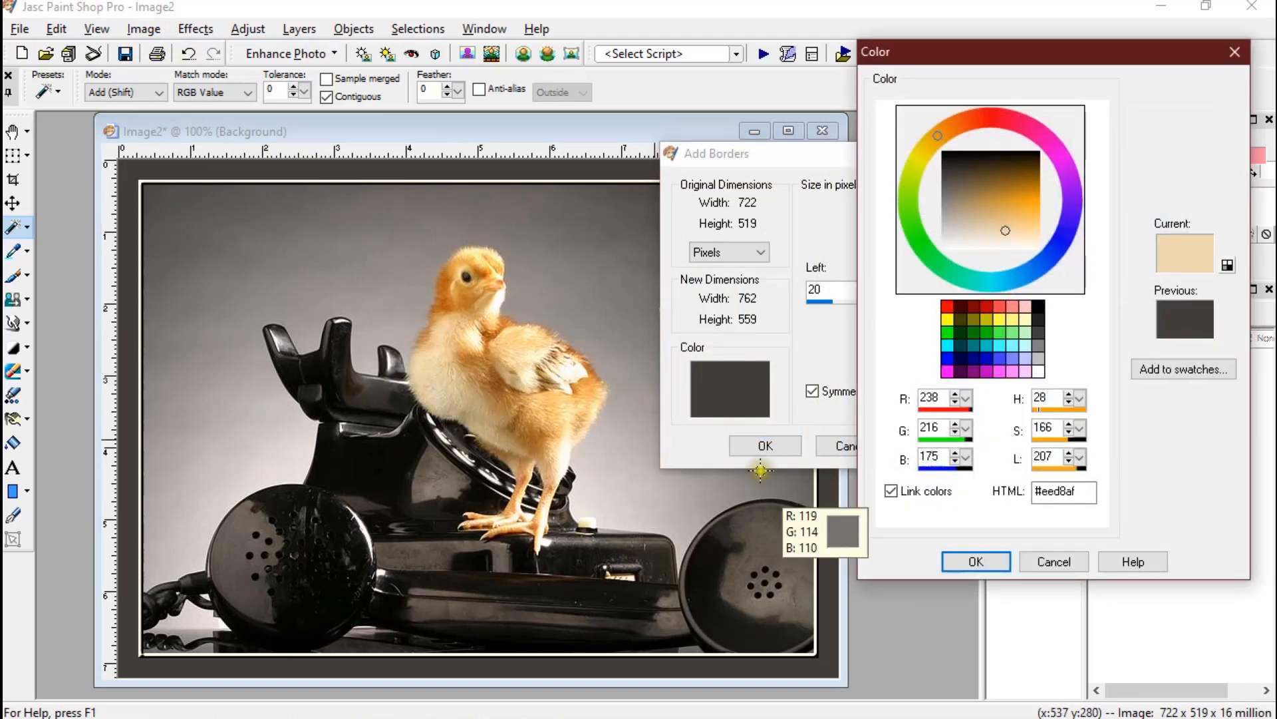
click(976, 561)
drag(954, 360, 961, 401)
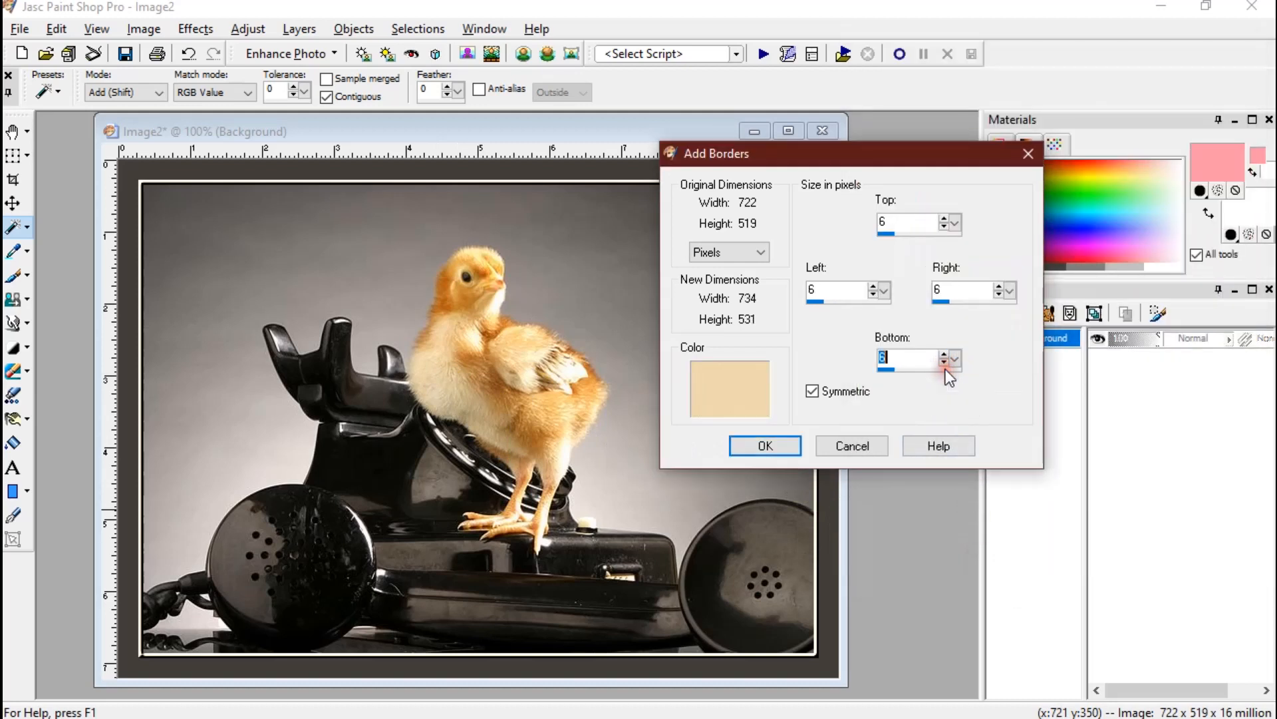
click(944, 364)
click(768, 446)
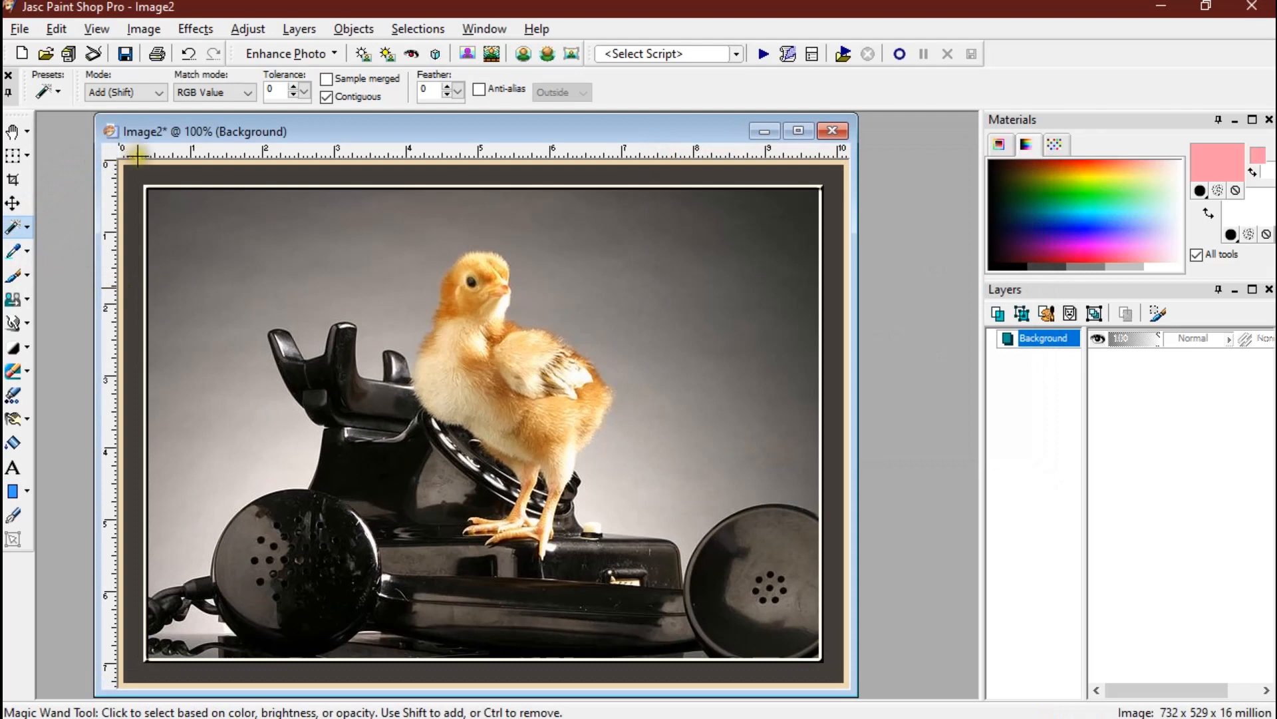
- Apply an Inner Bevel with width 8 and depth 25 to the outermost tan border, then clear the selection
click(161, 174)
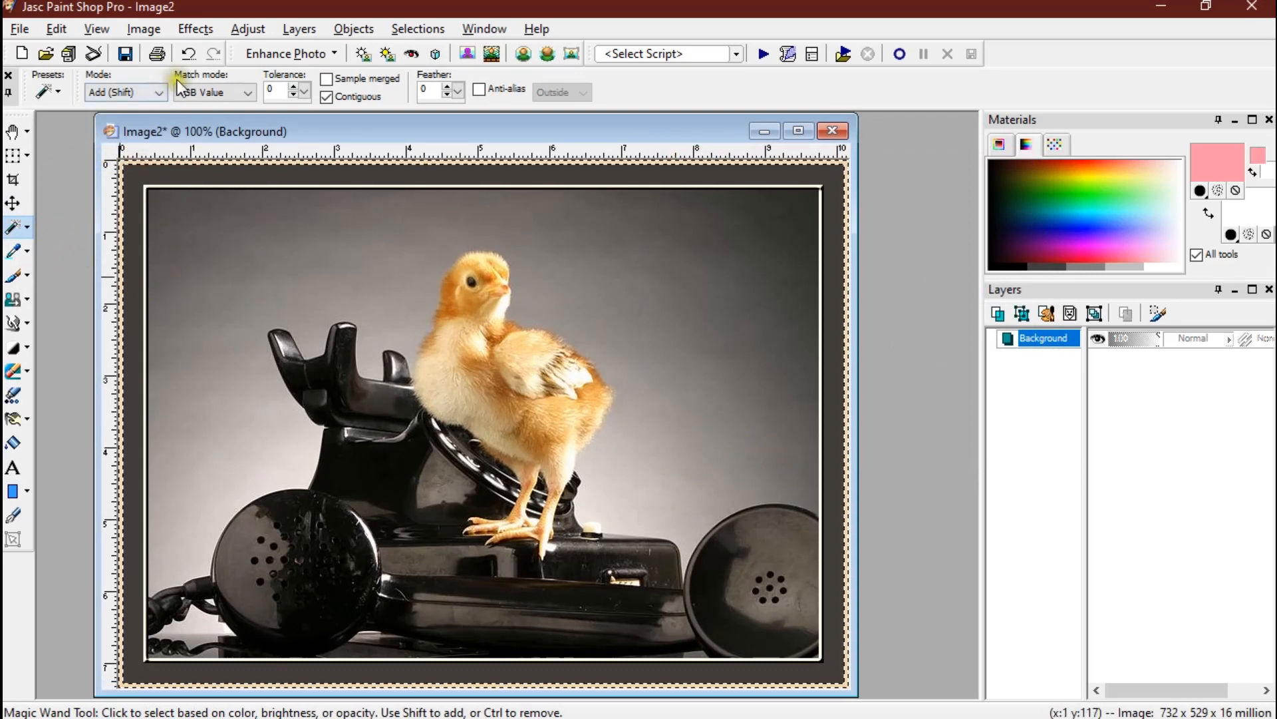
click(196, 30)
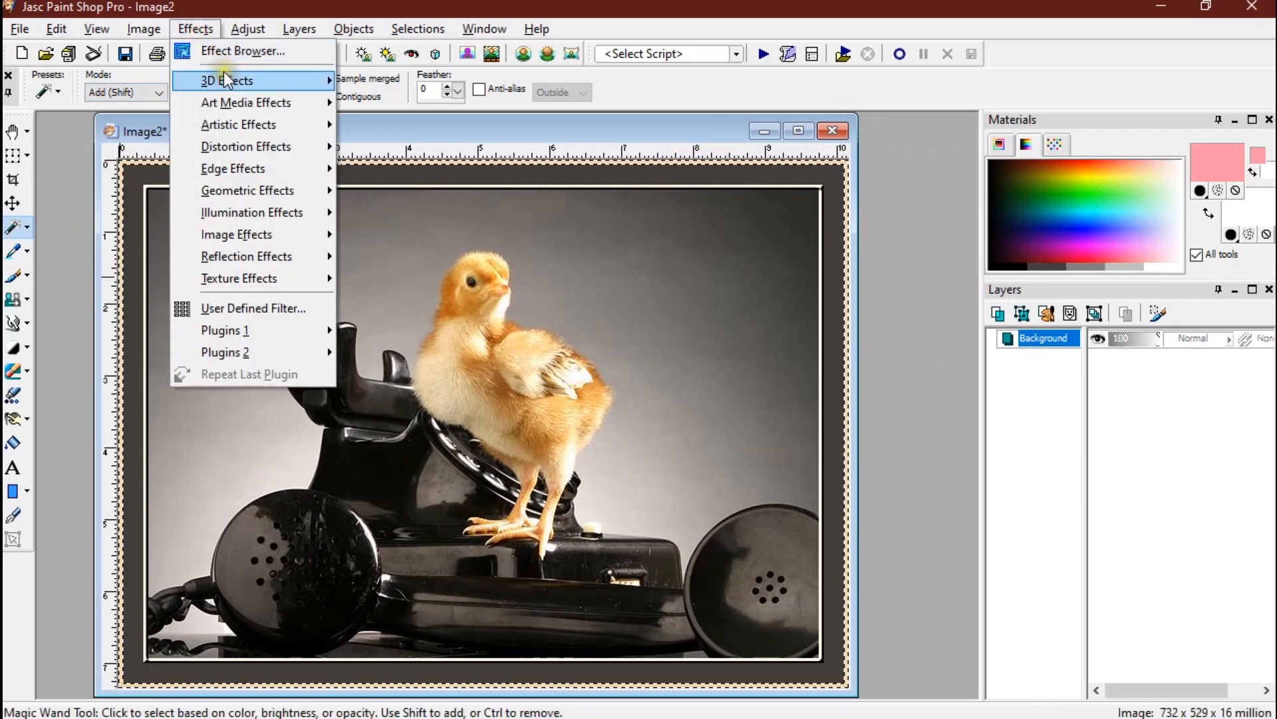
mouse_move(226, 77)
click(403, 163)
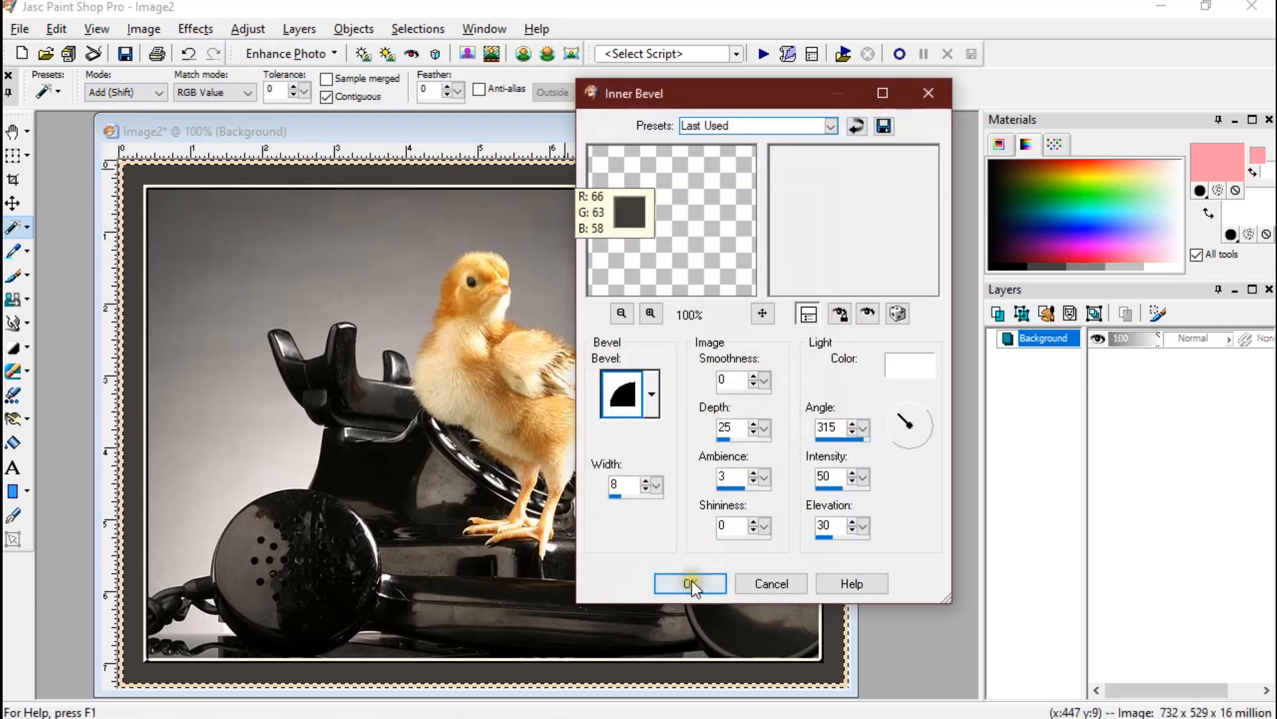
click(691, 582)
click(417, 29)
click(458, 73)
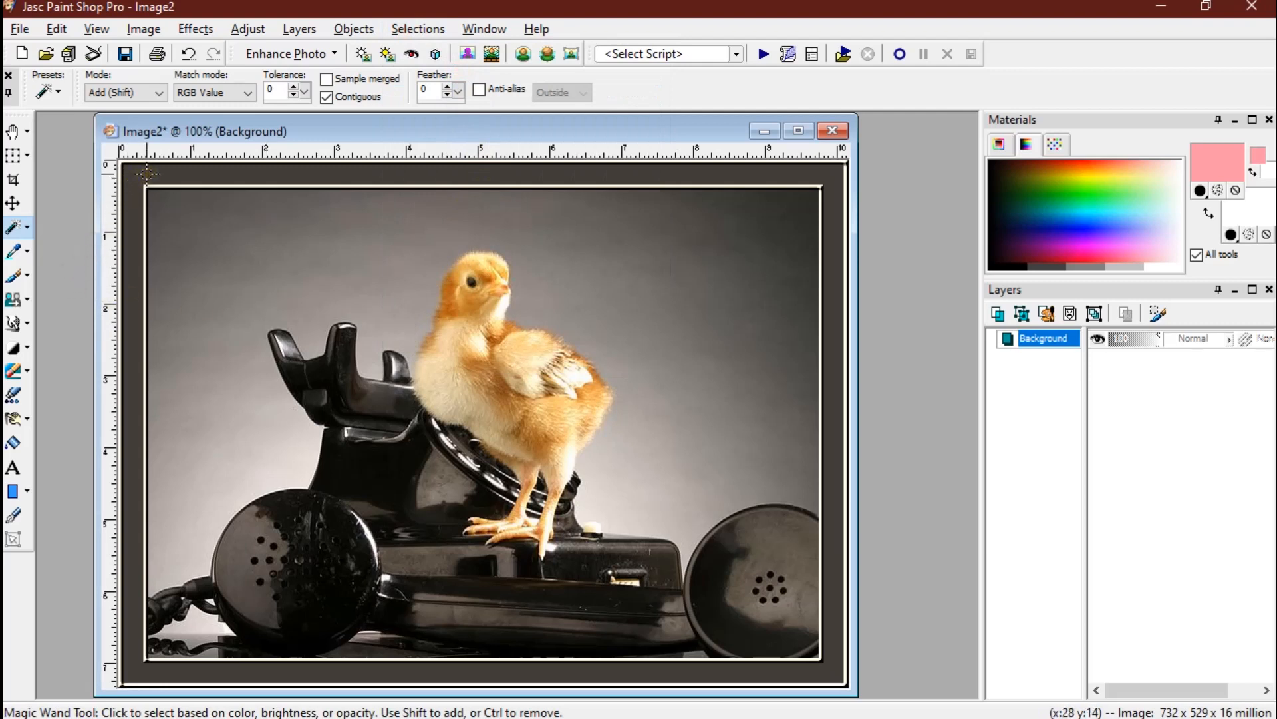
- Select the wide dark grey border with the Magic Wand and apply the Texture effect with texture 6, size 100% and depth 1
scroll(148, 173, up, 1)
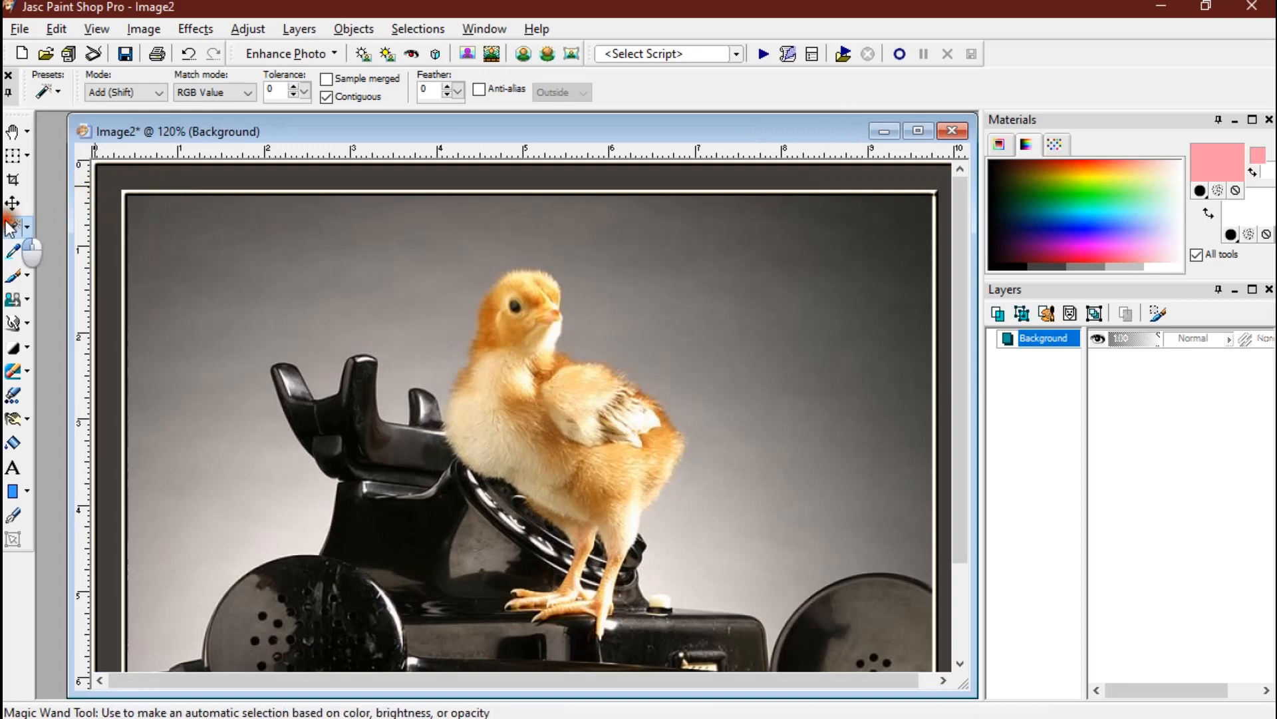
click(109, 229)
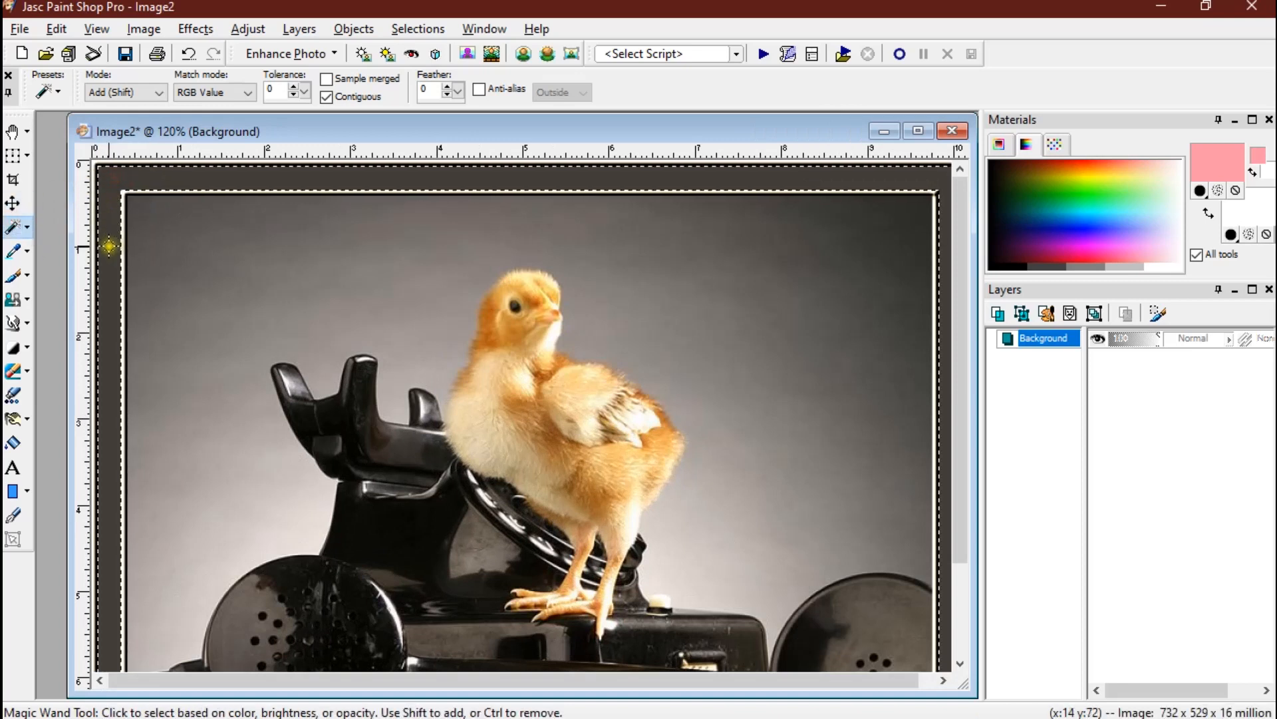
click(195, 30)
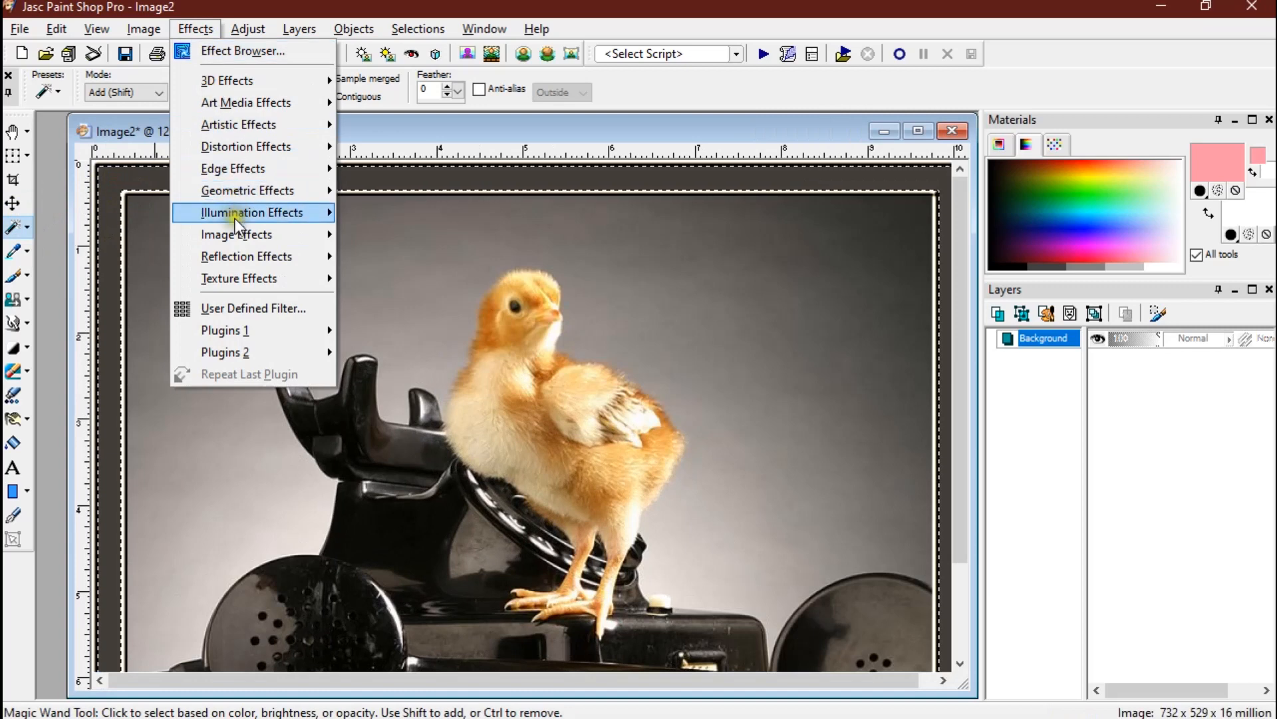
mouse_move(239, 285)
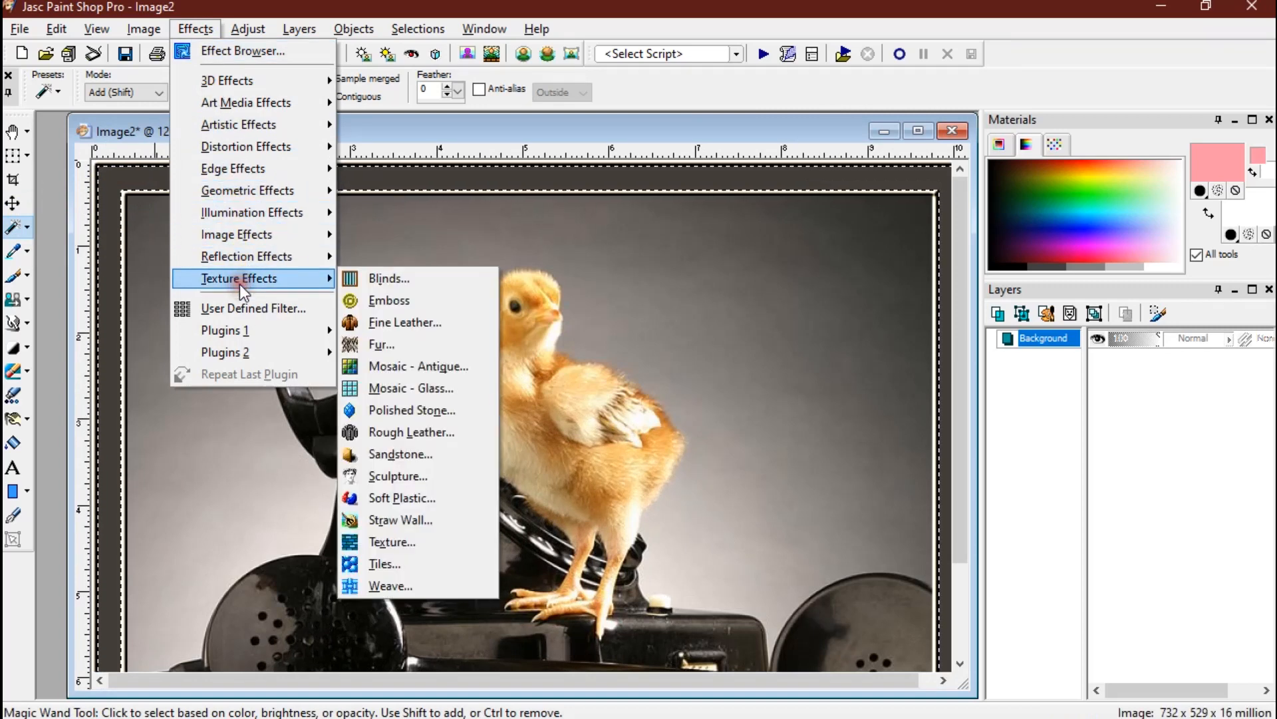
click(385, 543)
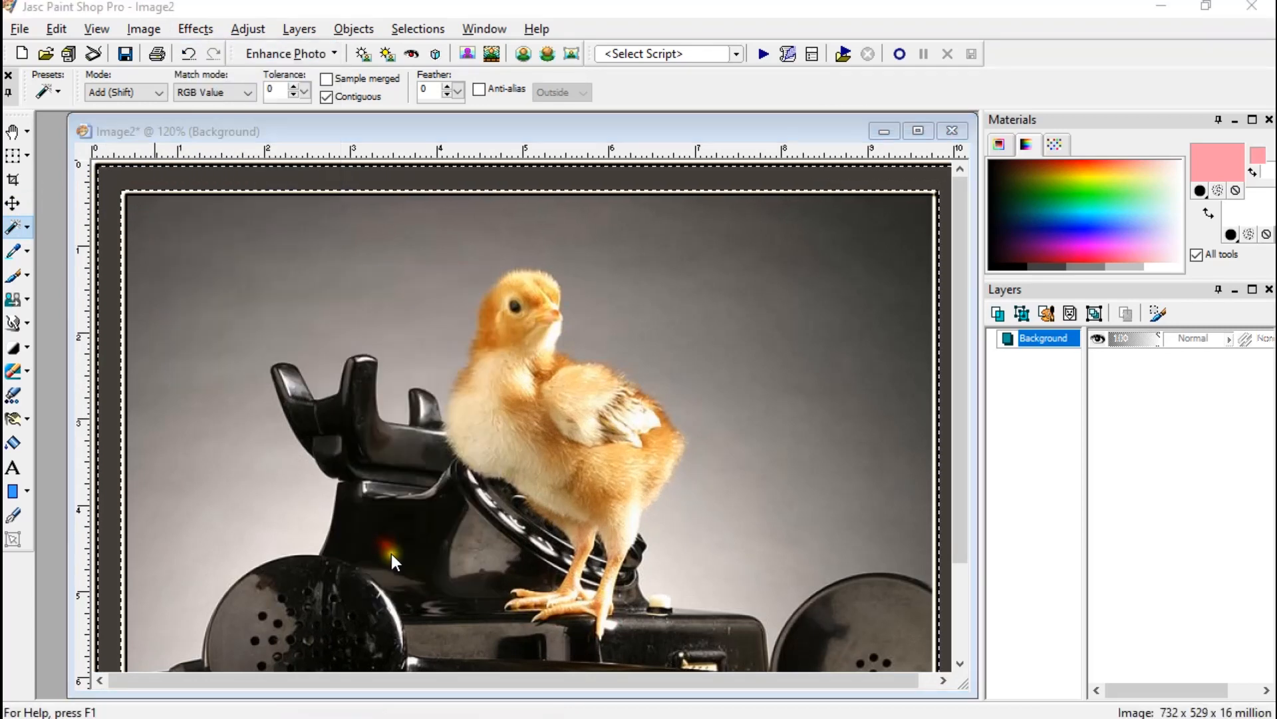
click(546, 426)
click(248, 331)
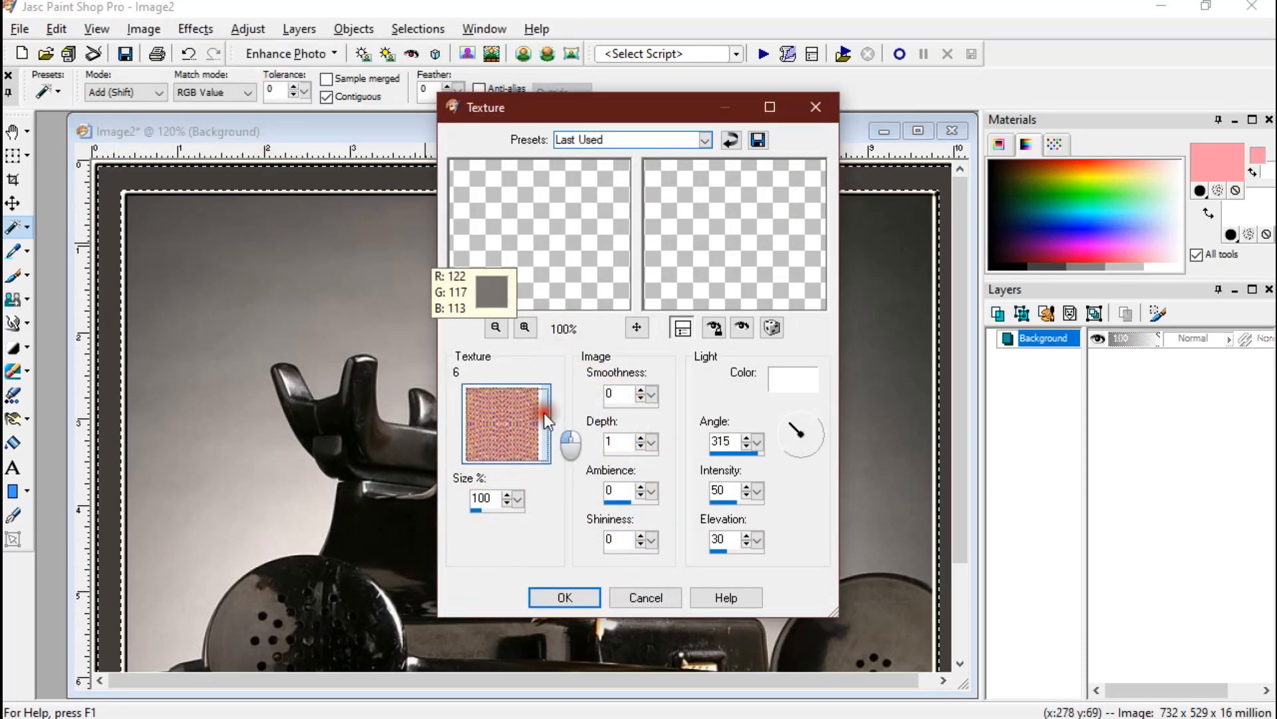
click(549, 438)
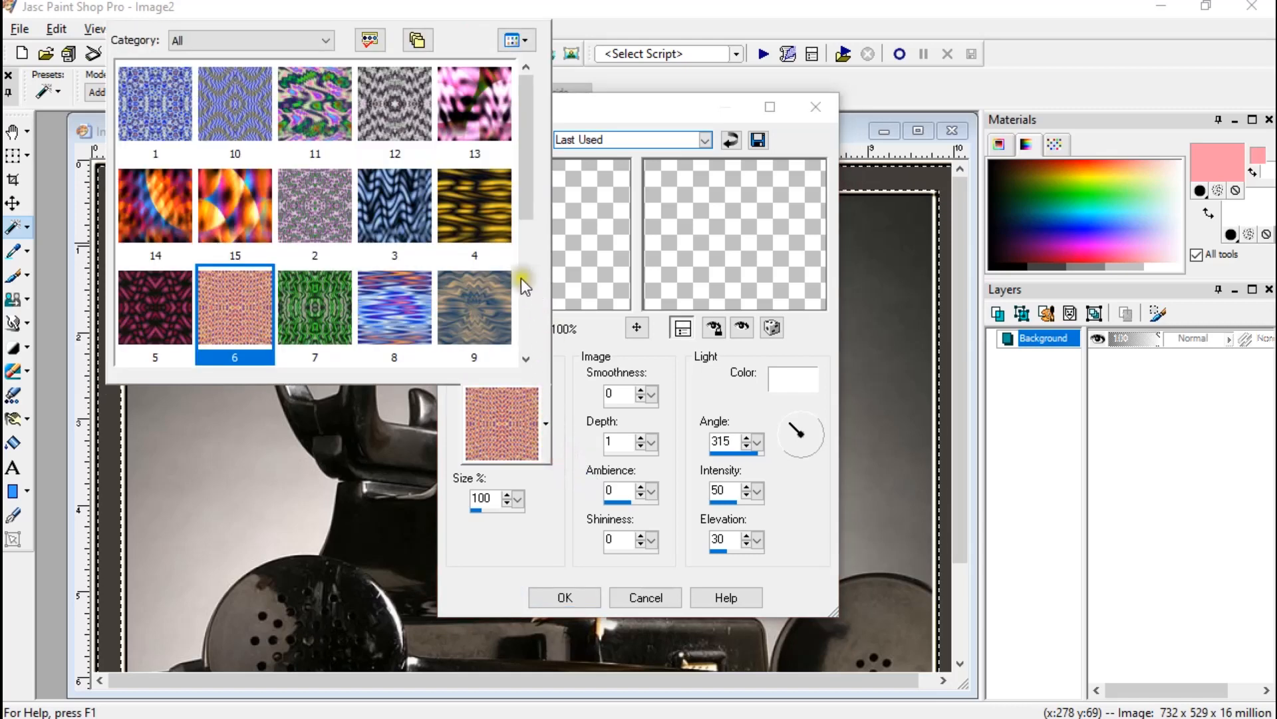
click(228, 325)
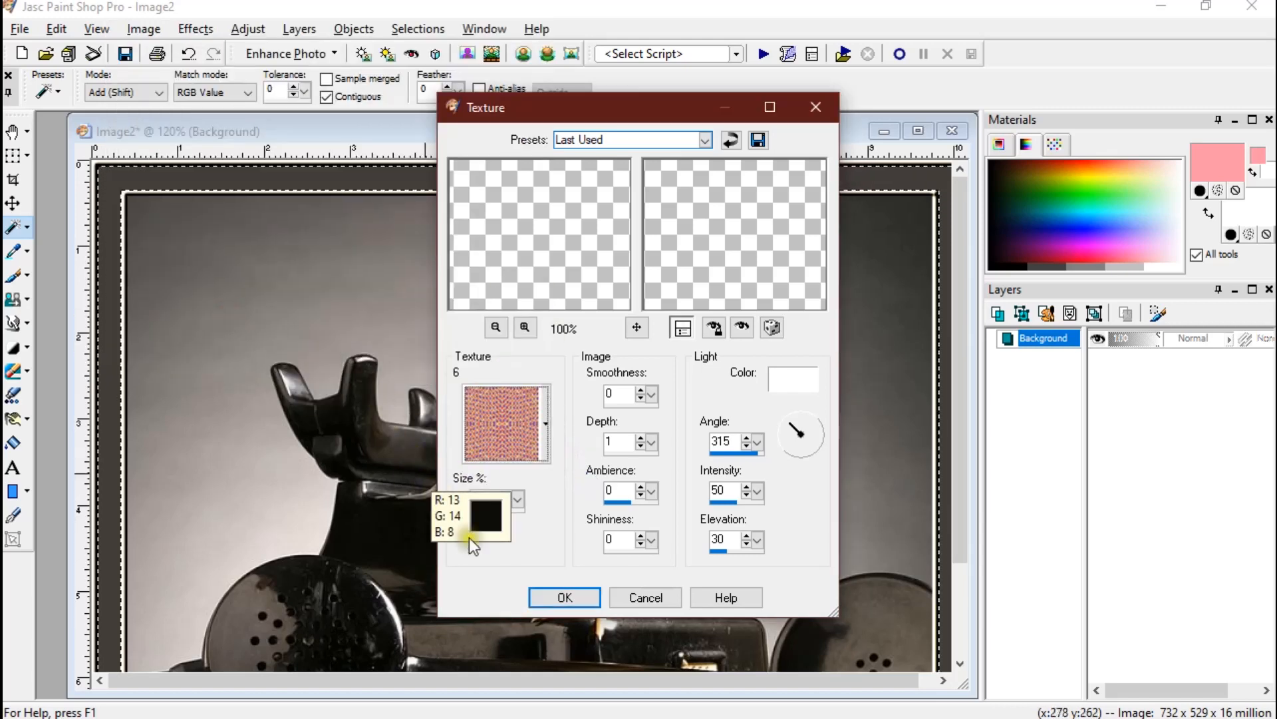
click(568, 597)
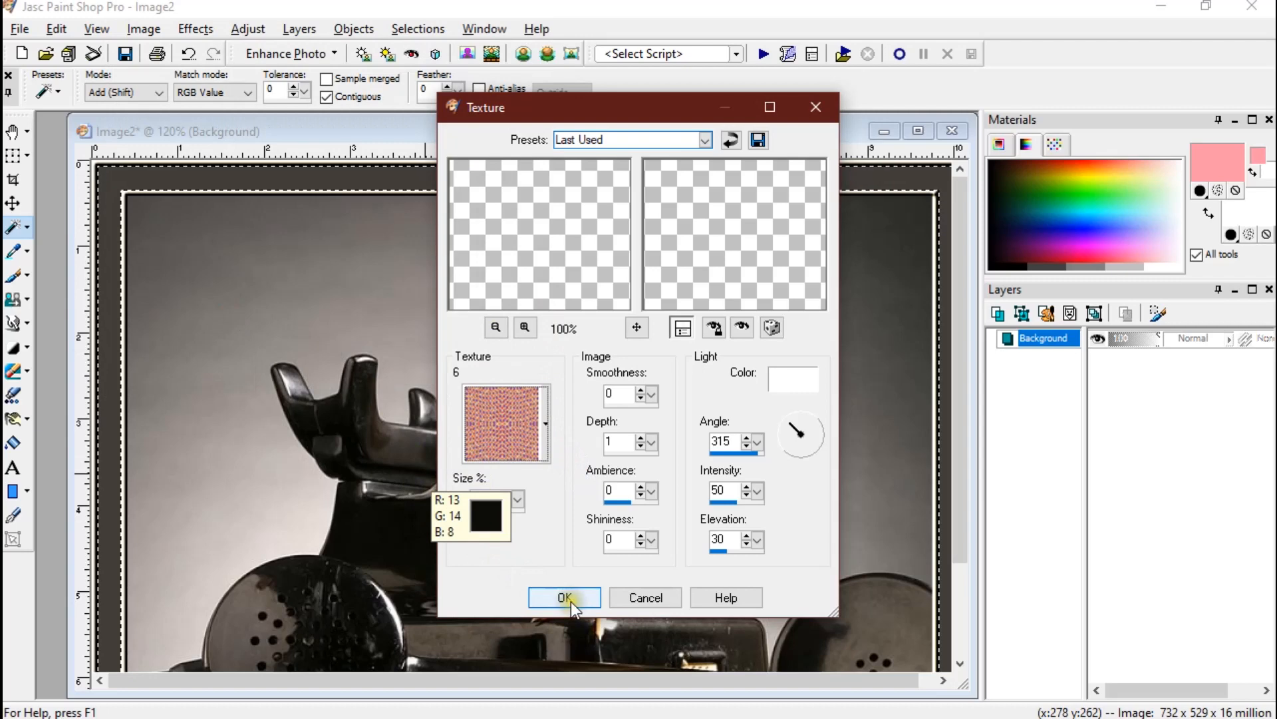
- Remove the selection from the textured border and check the finished frame up close and as a whole
click(417, 29)
click(445, 75)
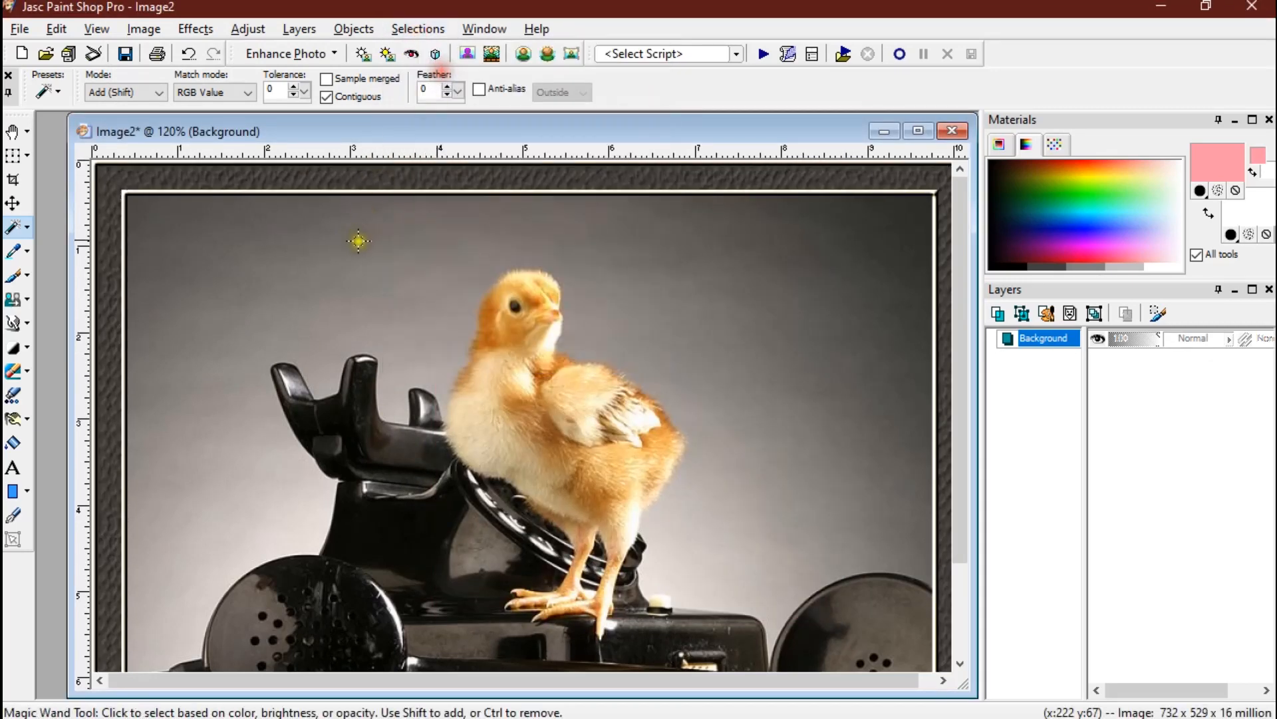
scroll(358, 241, up, 2)
scroll(358, 241, up, 1)
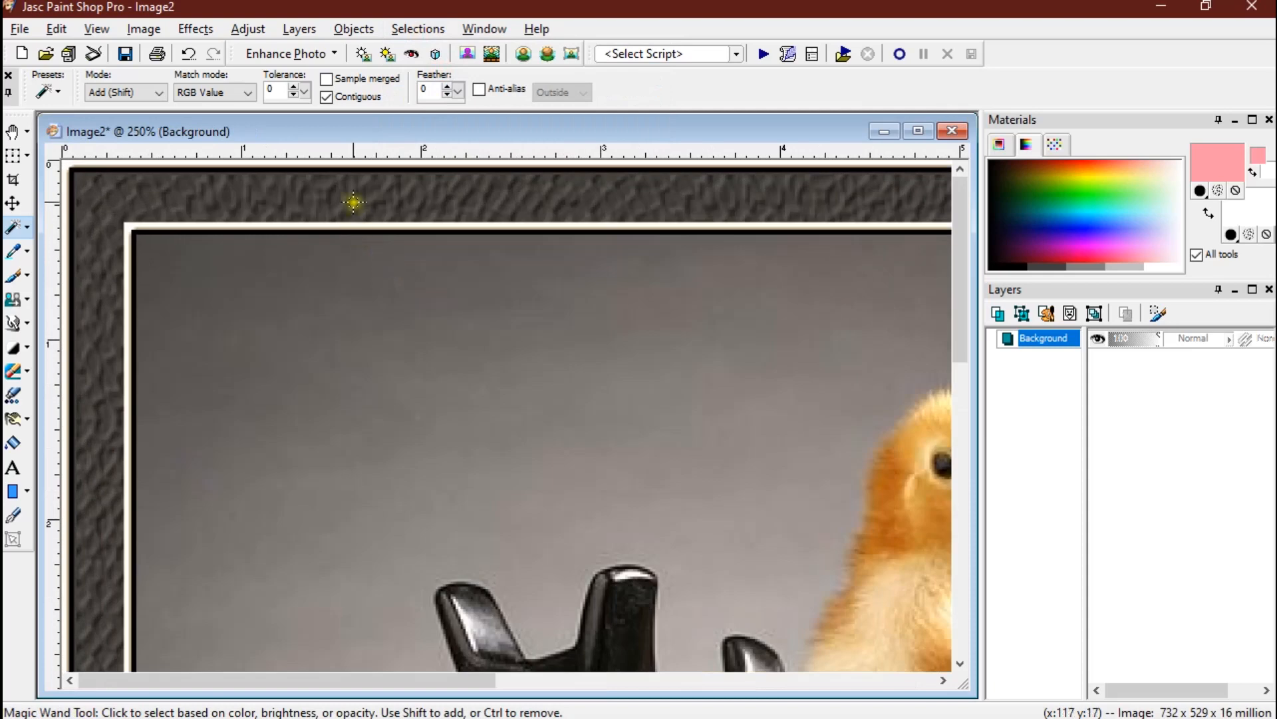
scroll(353, 201, down, 5)
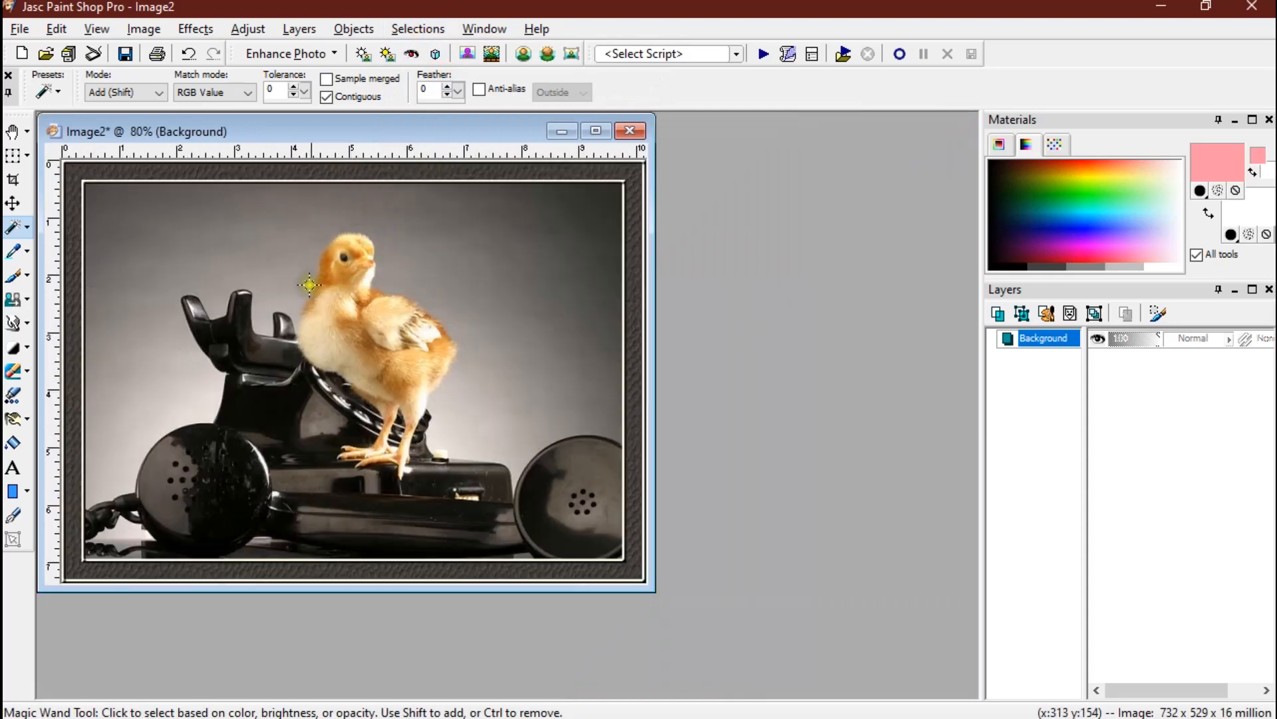
drag(345, 135, 425, 139)
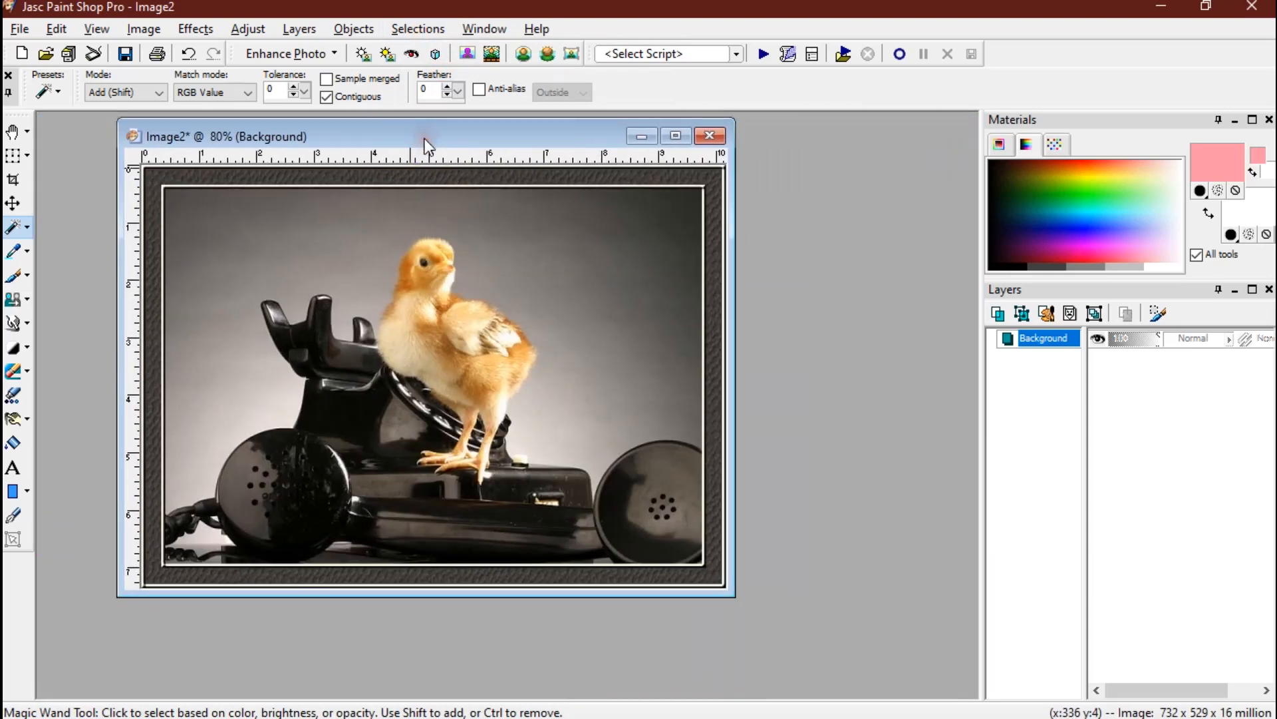